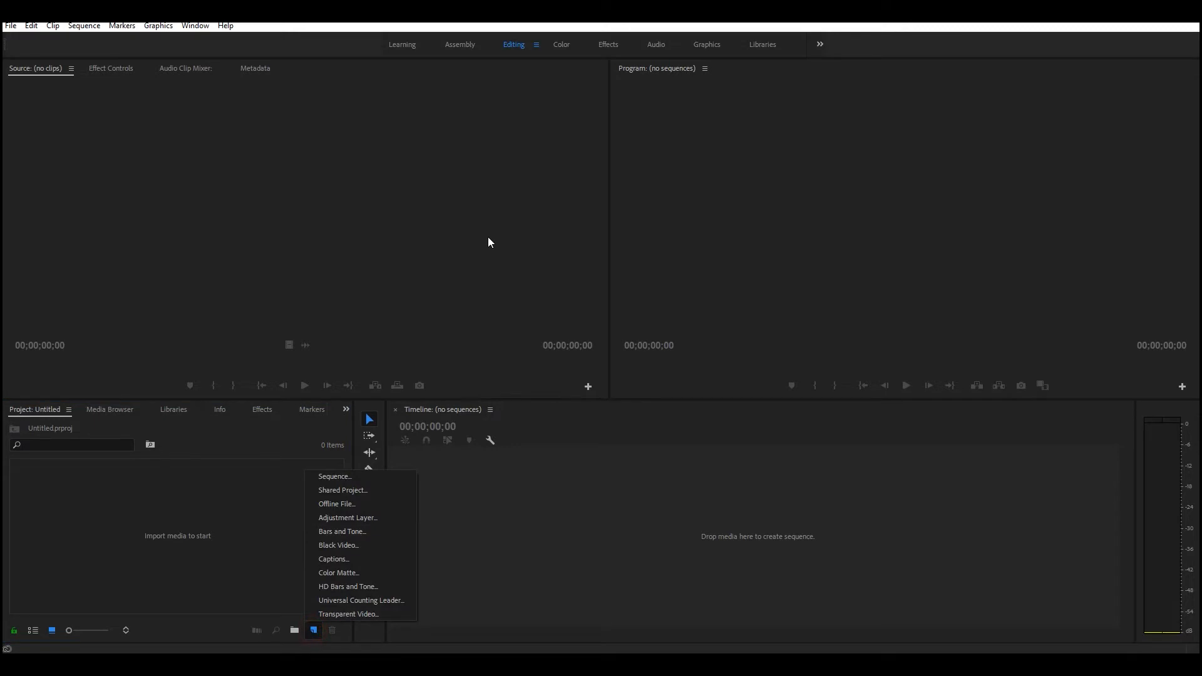
Create a new sequence named Sequence 01 with the DV - NTSC Standard 48kHz preset.
click(366, 476)
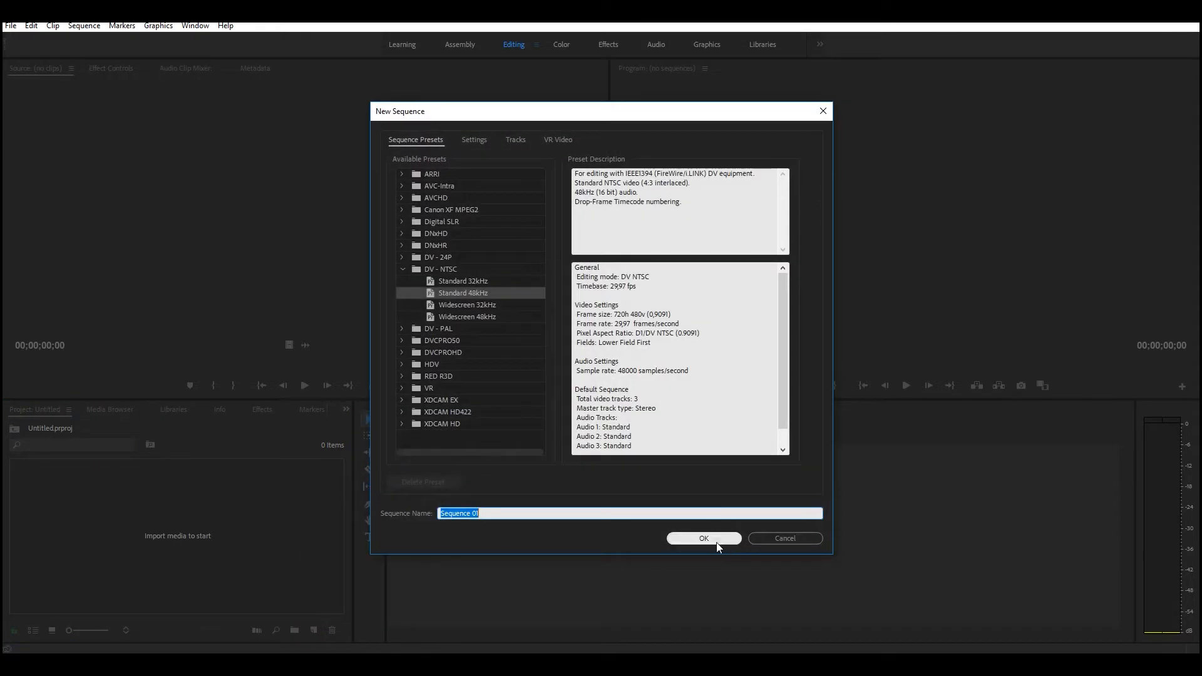
click(706, 539)
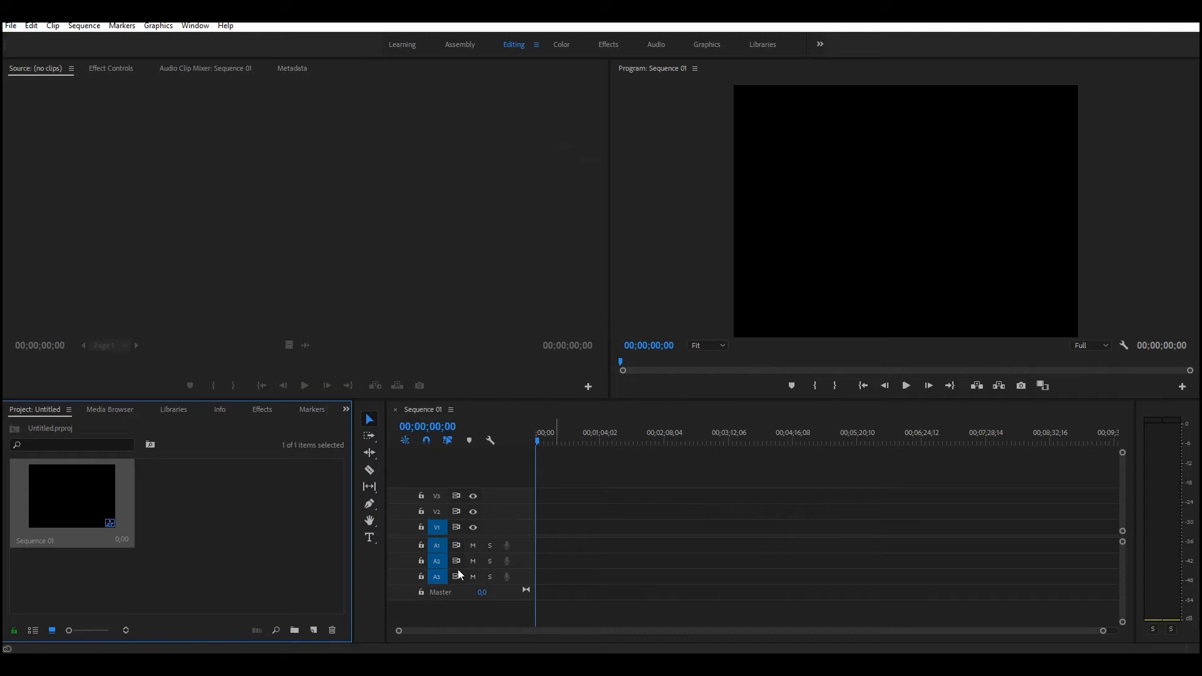
click(537, 524)
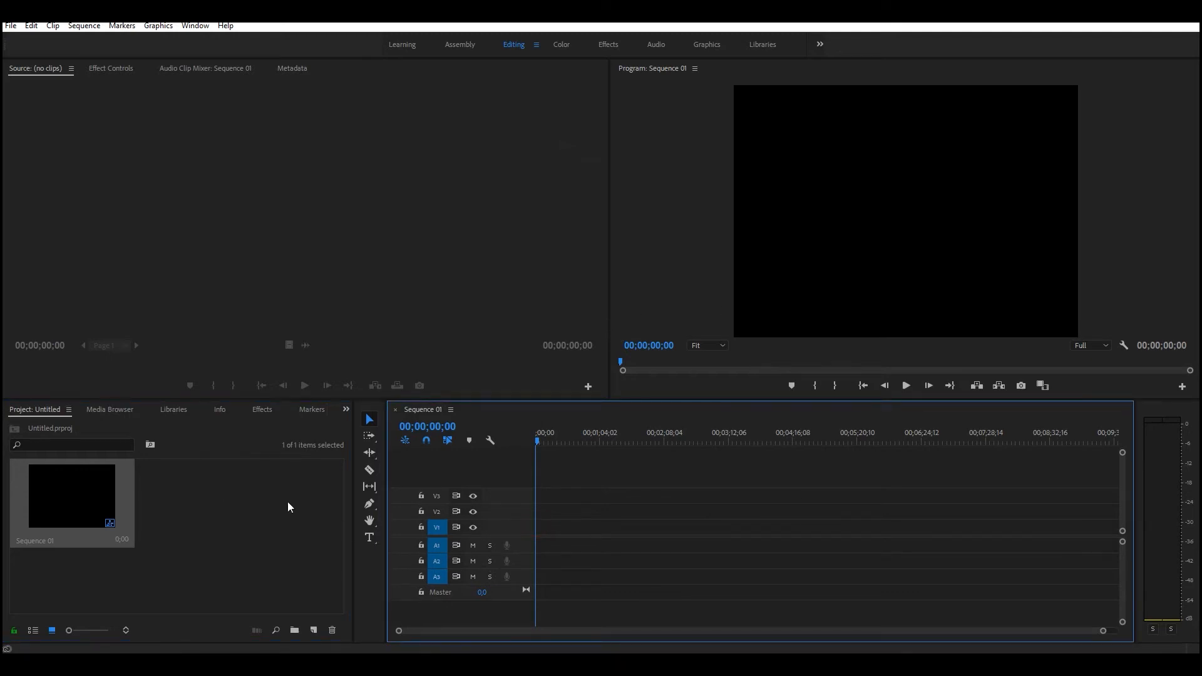
Resize the workspace panels to enlarge the Program monitor and widen the timeline.
drag(354, 520, 184, 529)
drag(385, 545, 188, 551)
drag(610, 270, 195, 311)
drag(364, 401, 360, 497)
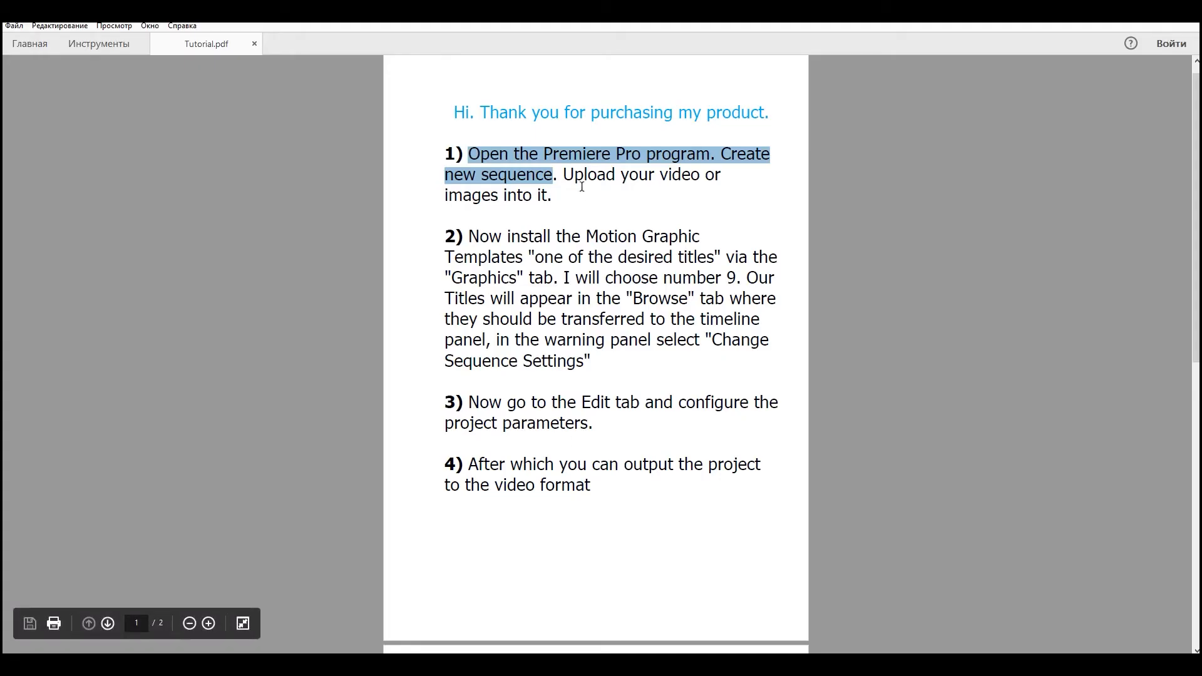
Highlight the media upload instruction in Tutorial.pdf, and import the image kosmos-zvezdy-krasota-2 into the Premiere Pro project.
drag(561, 174, 570, 202)
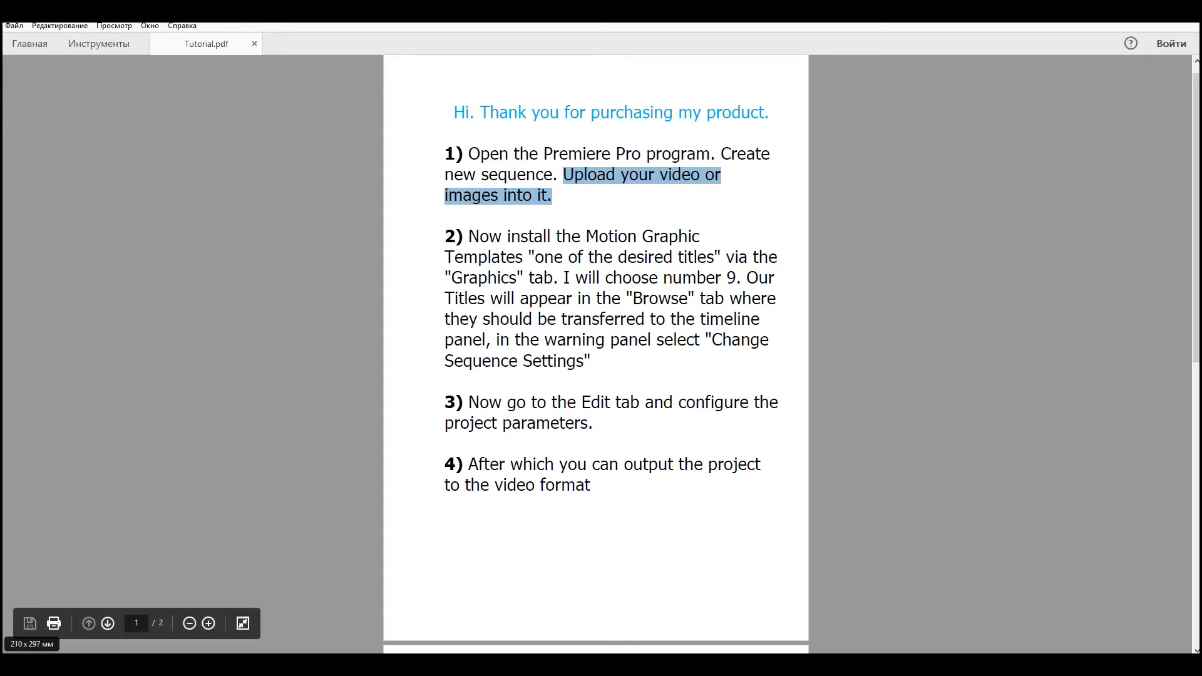
click(109, 664)
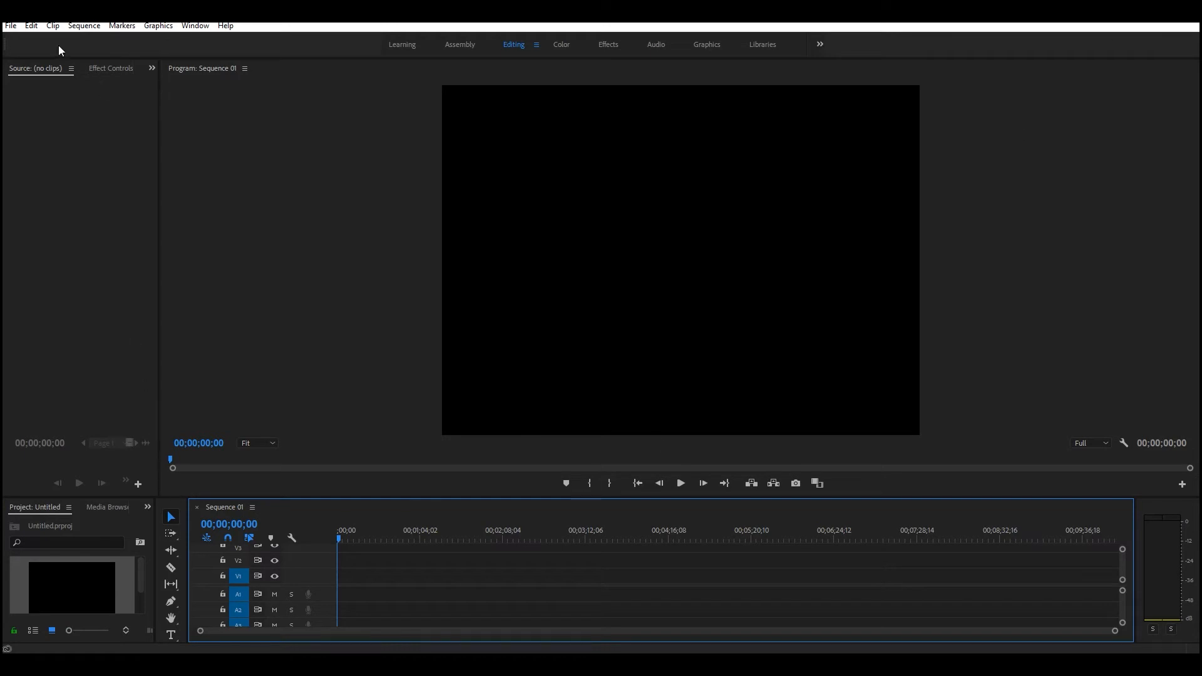
click(11, 25)
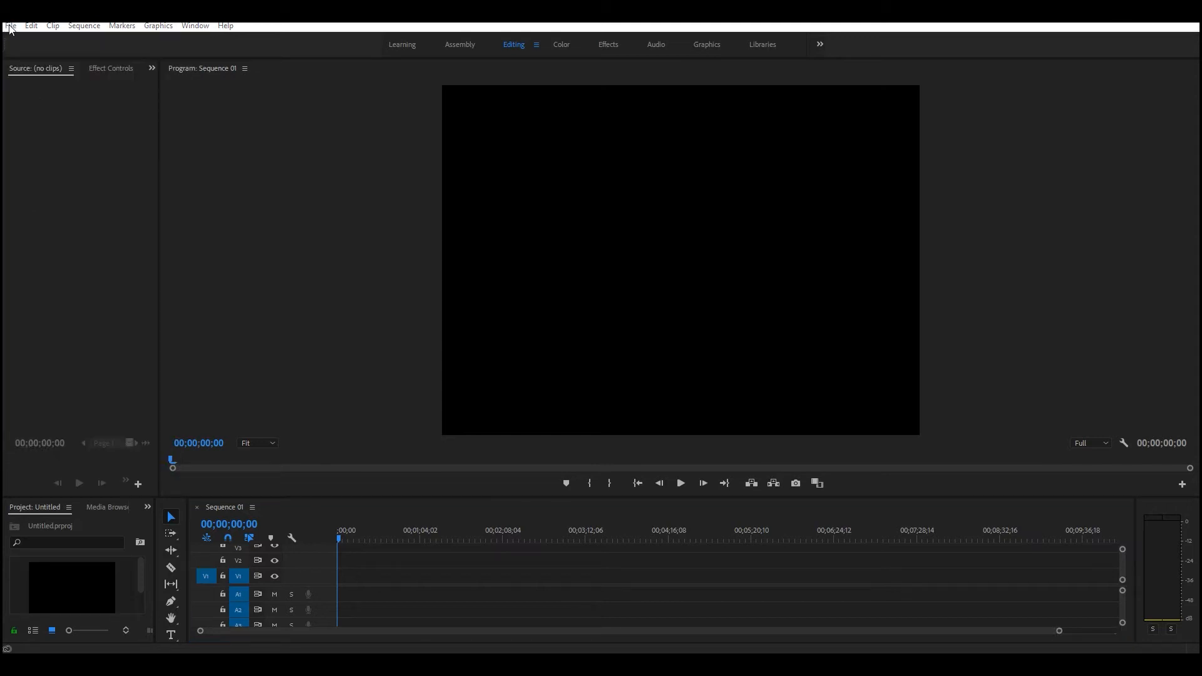
click(11, 27)
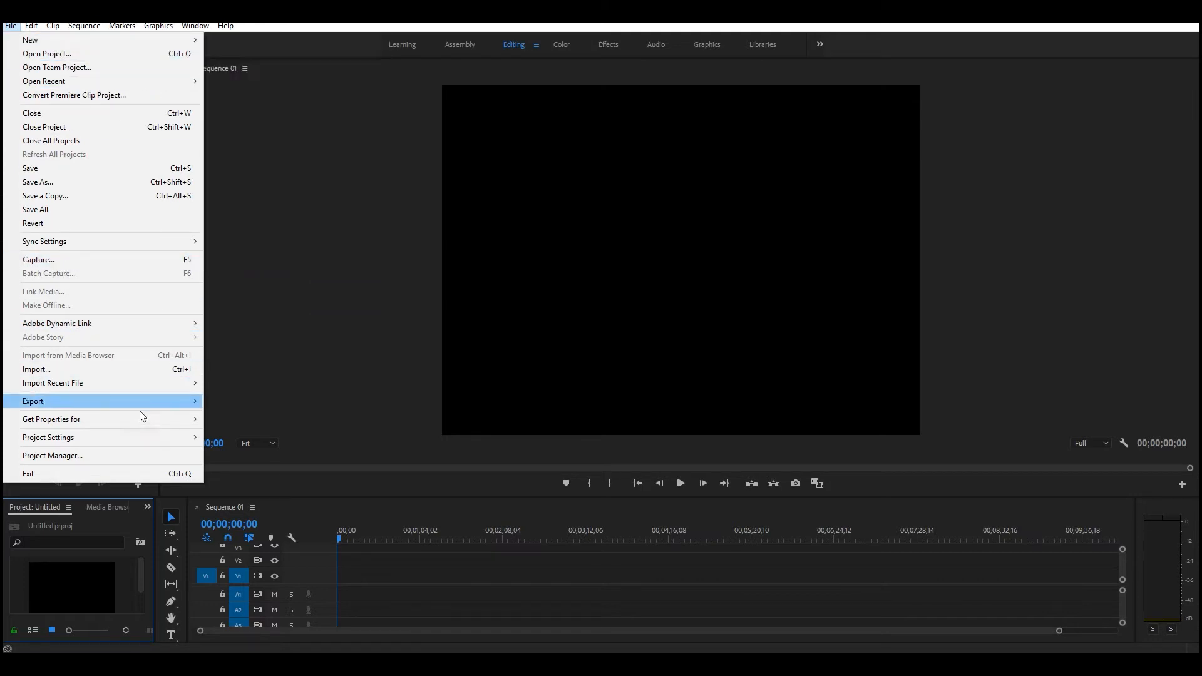
click(81, 370)
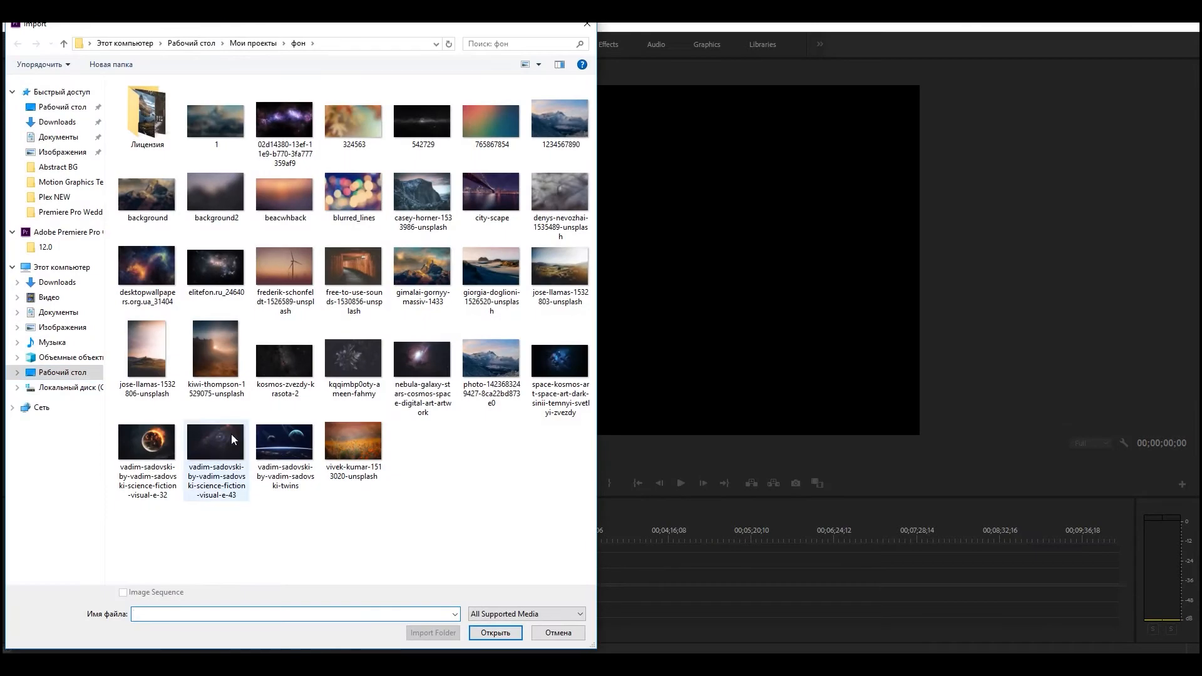
double_click(281, 370)
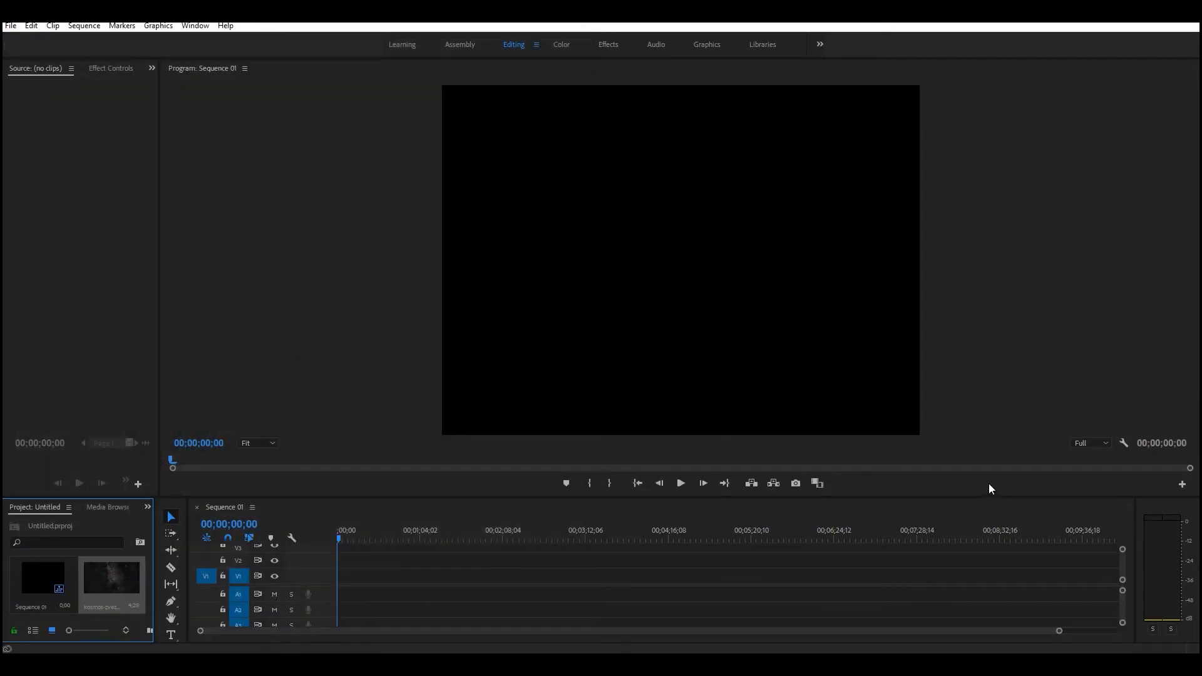
Switch to Tutorial.pdf and highlight the instructions on installing a Motion Graphics template and choosing the title number.
click(244, 665)
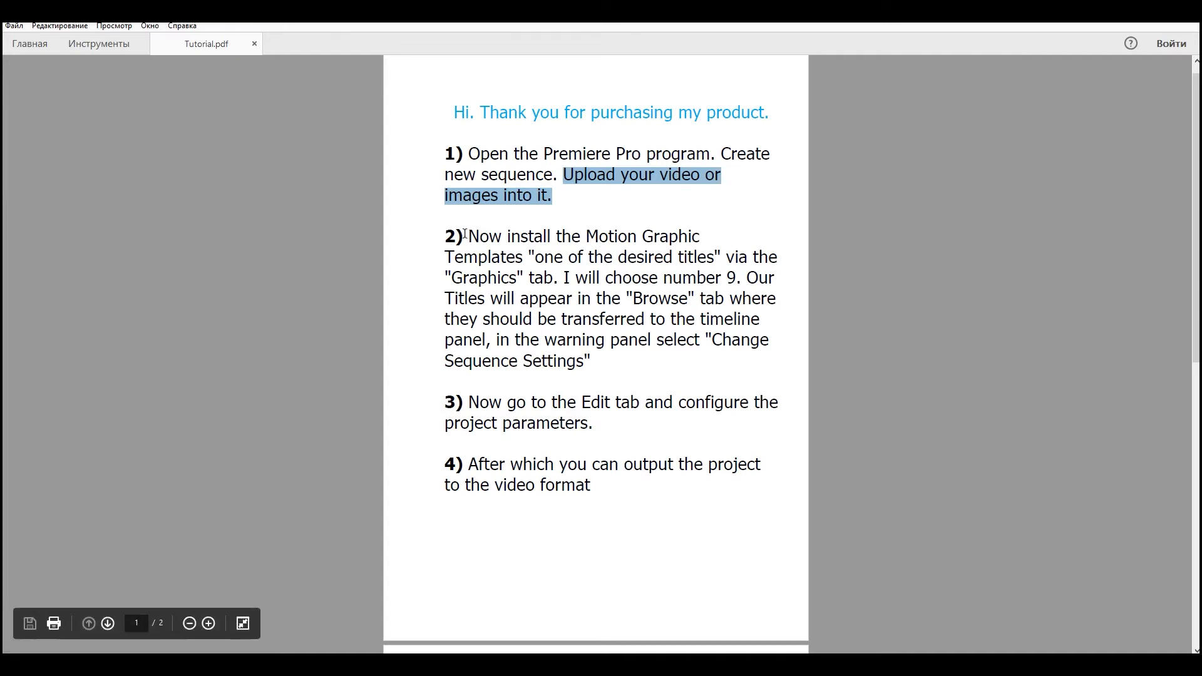
drag(466, 237, 560, 279)
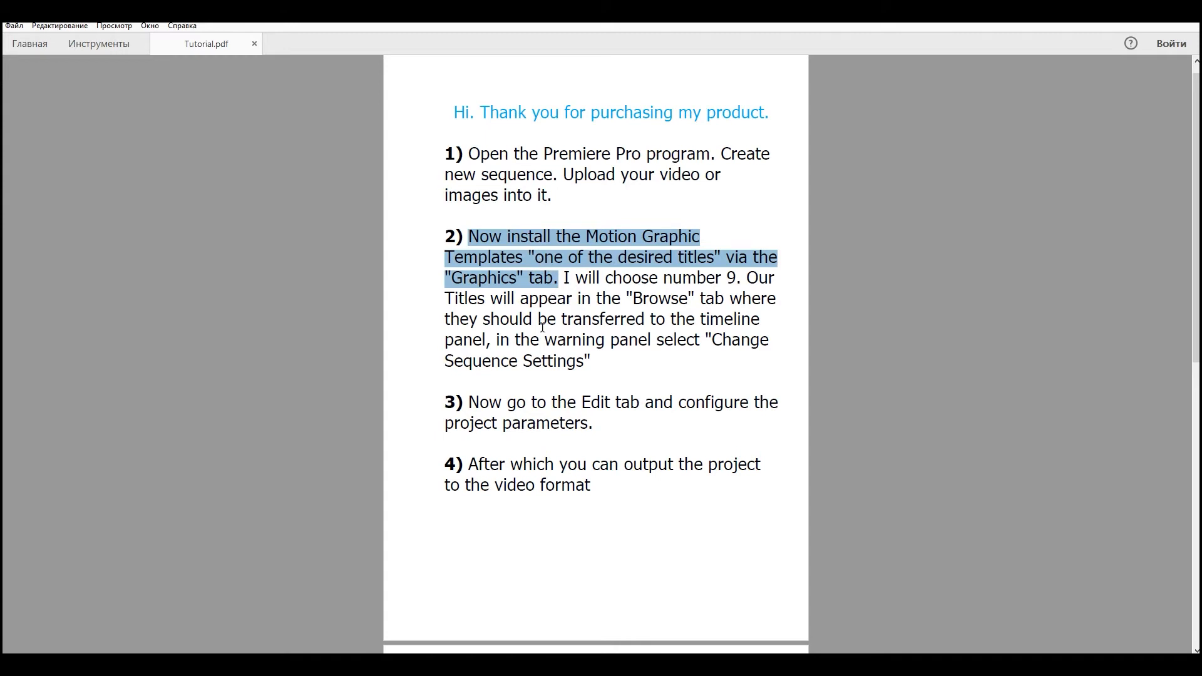
drag(565, 277, 736, 278)
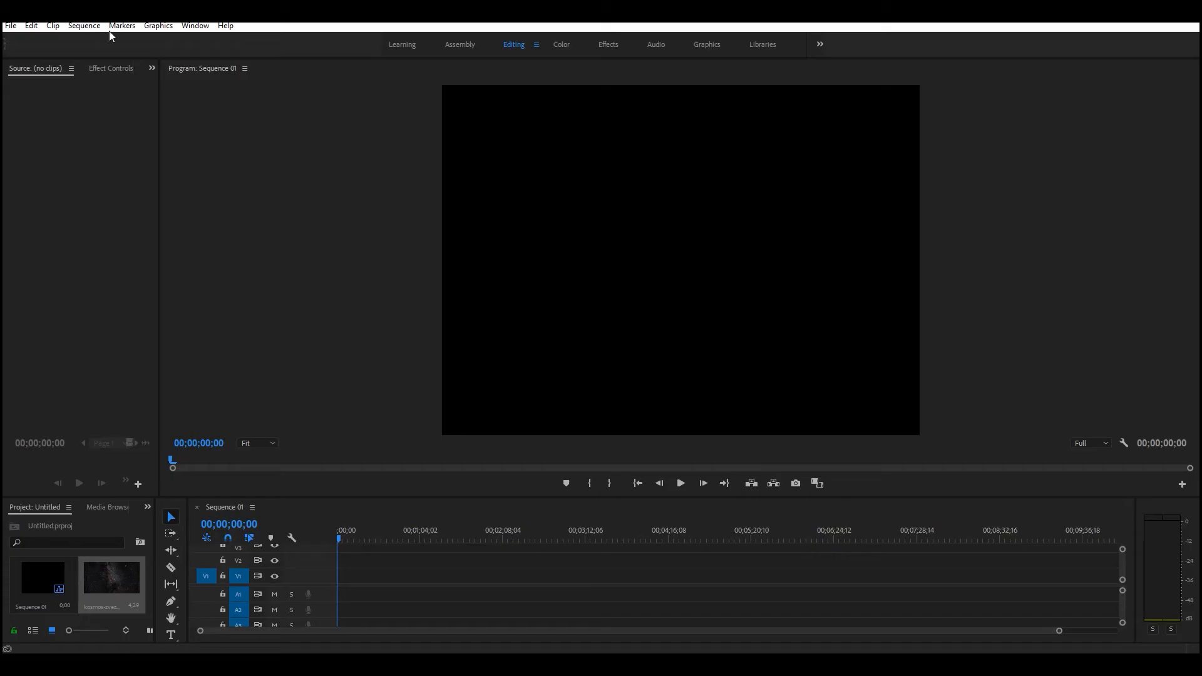
Switch to Premiere Pro and install the Title 9 Motion Graphics template.
click(98, 28)
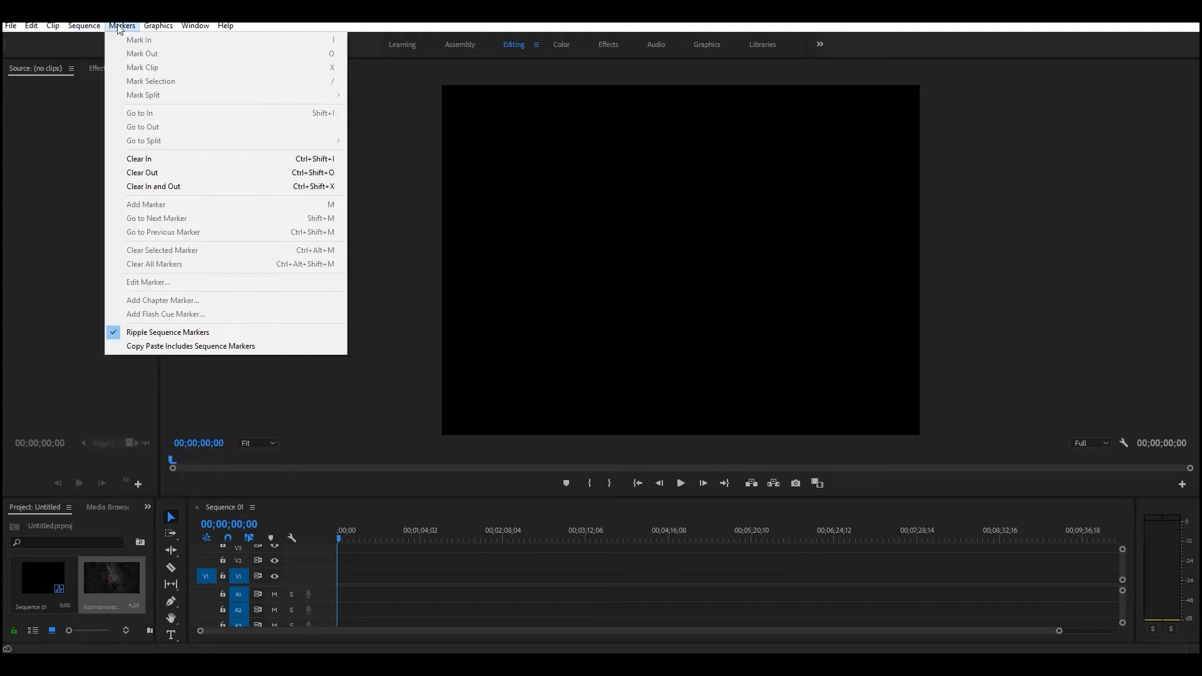
mouse_move(150, 30)
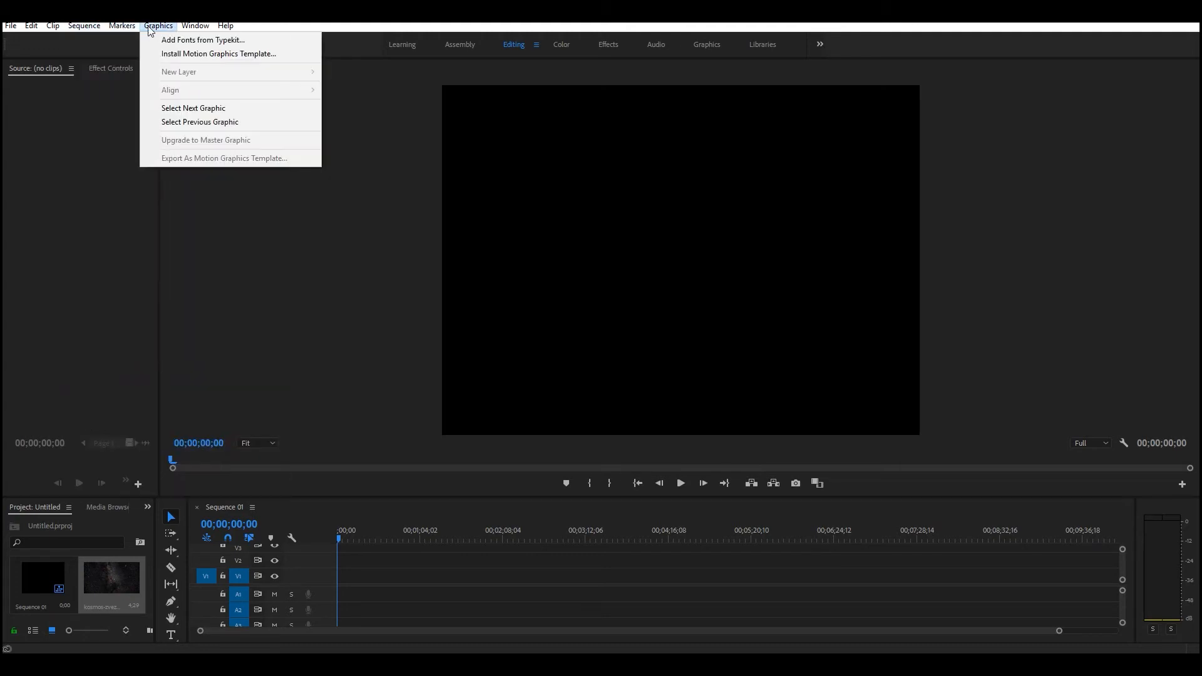
click(287, 55)
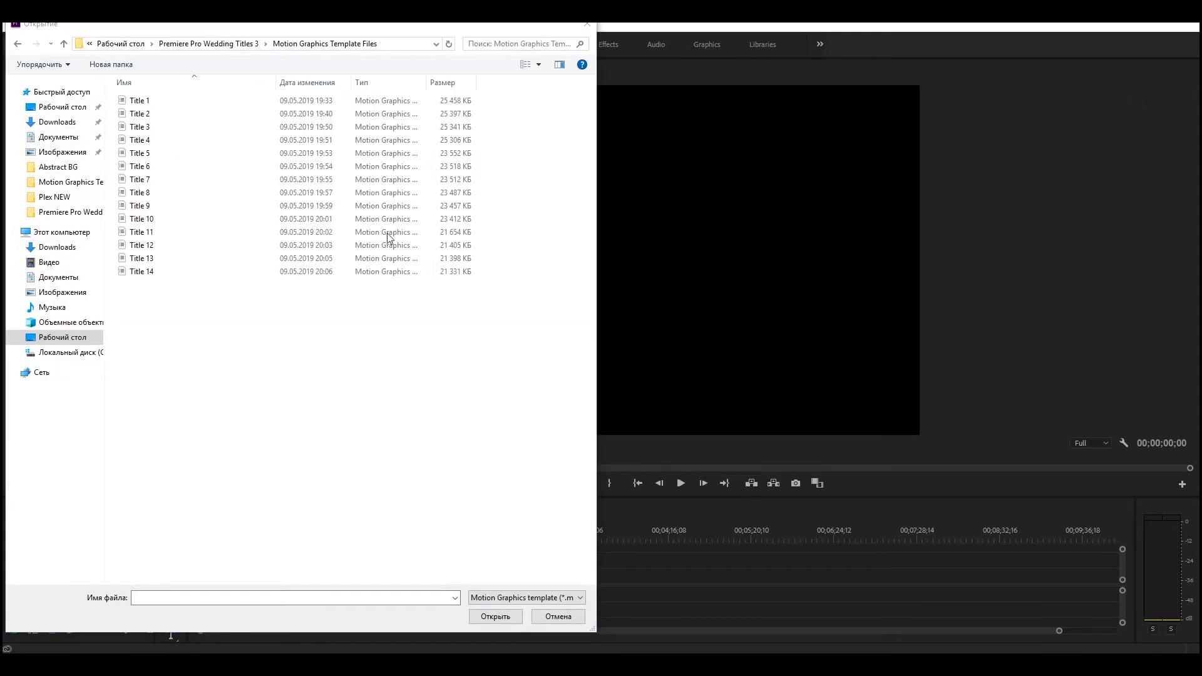
click(150, 206)
click(498, 613)
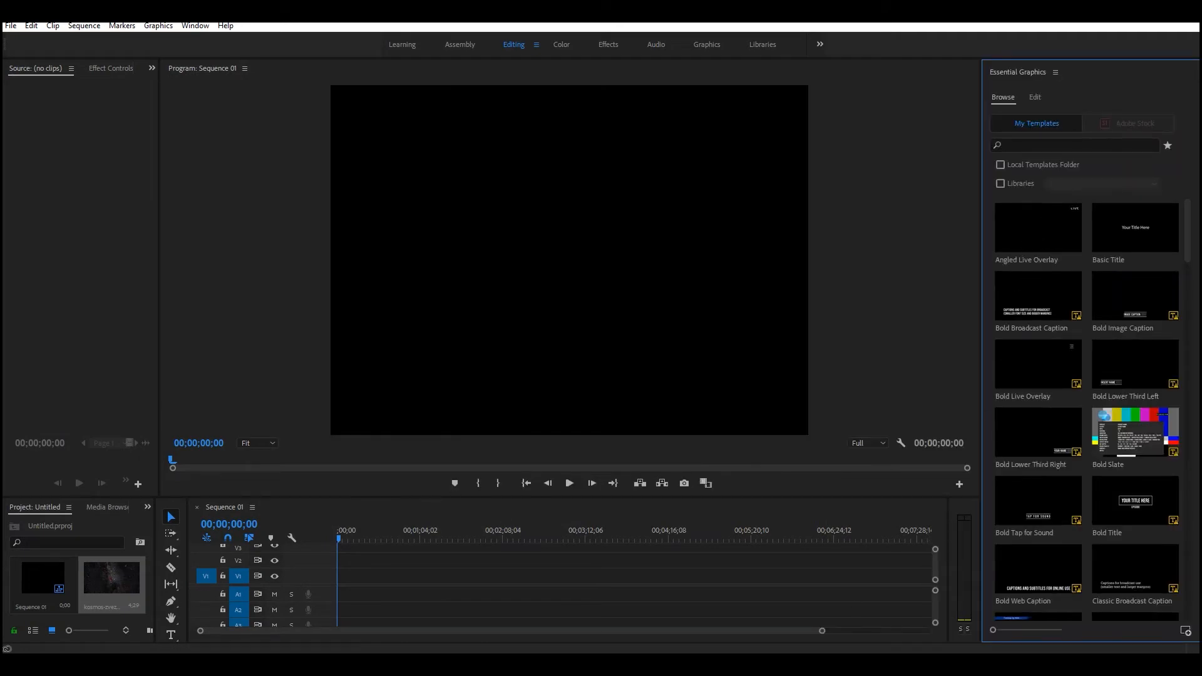
Consult the placement instructions in Tutorial.pdf and, in Premiere Pro, place Title 9 at the start of V1, changing the sequence settings to match it.
key(alt+Tab)
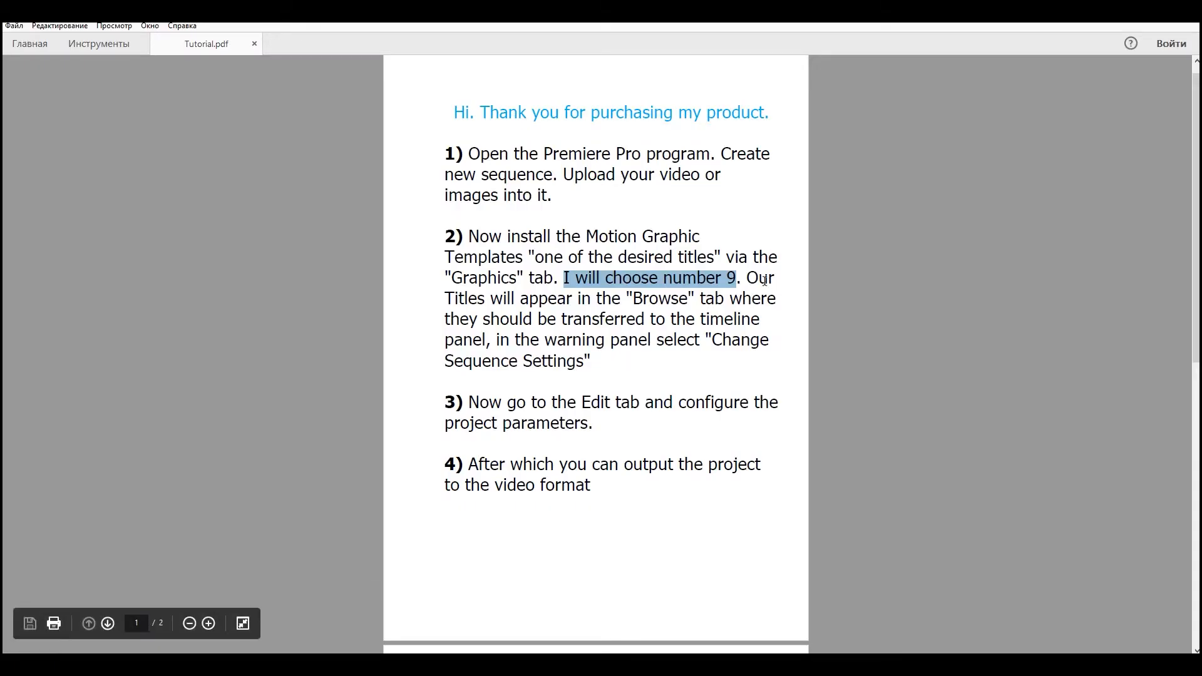
drag(746, 277, 488, 340)
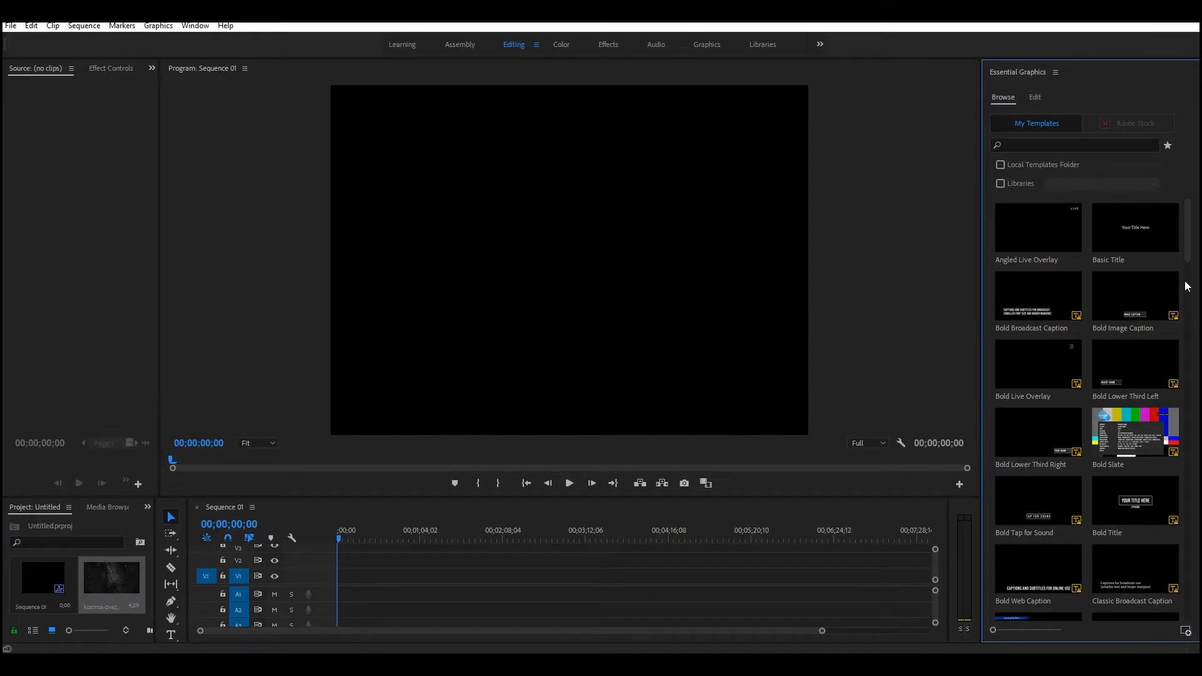
drag(1188, 263, 1175, 621)
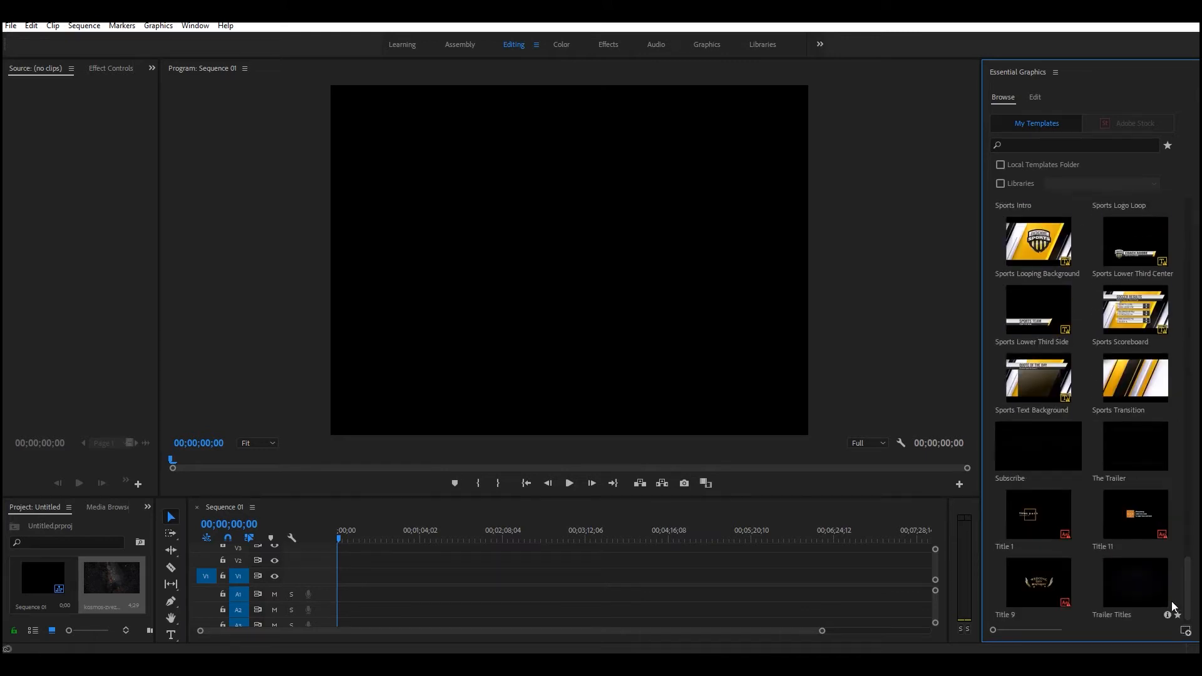
click(1042, 593)
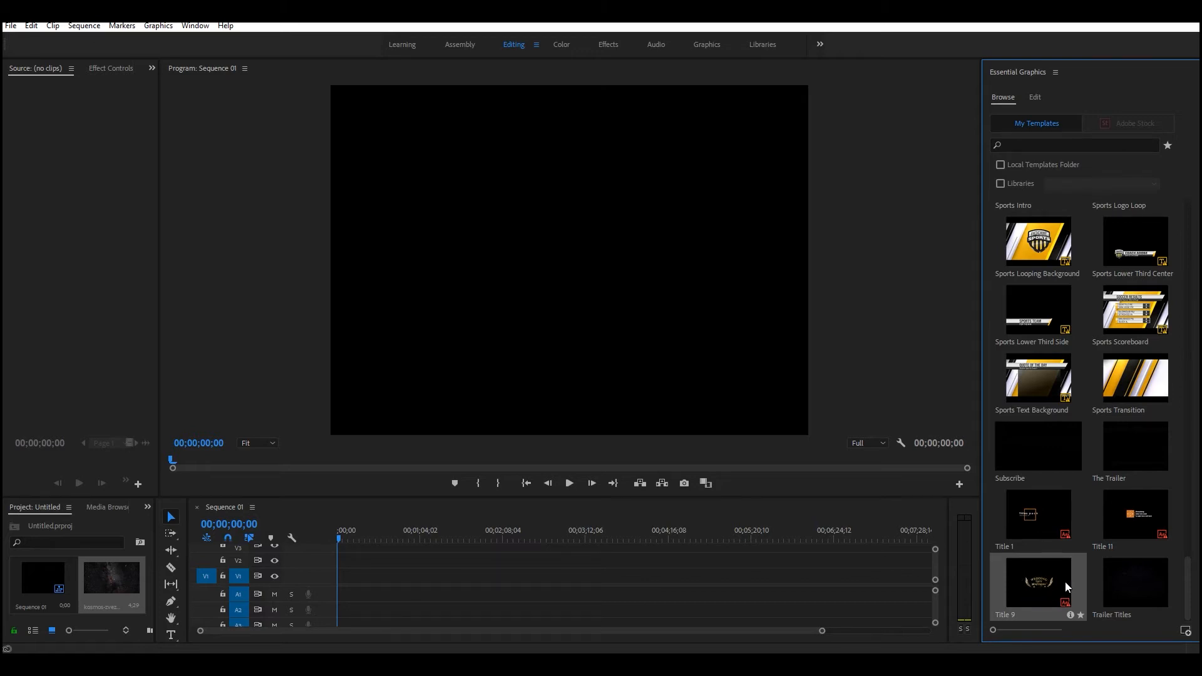
drag(1041, 587, 343, 587)
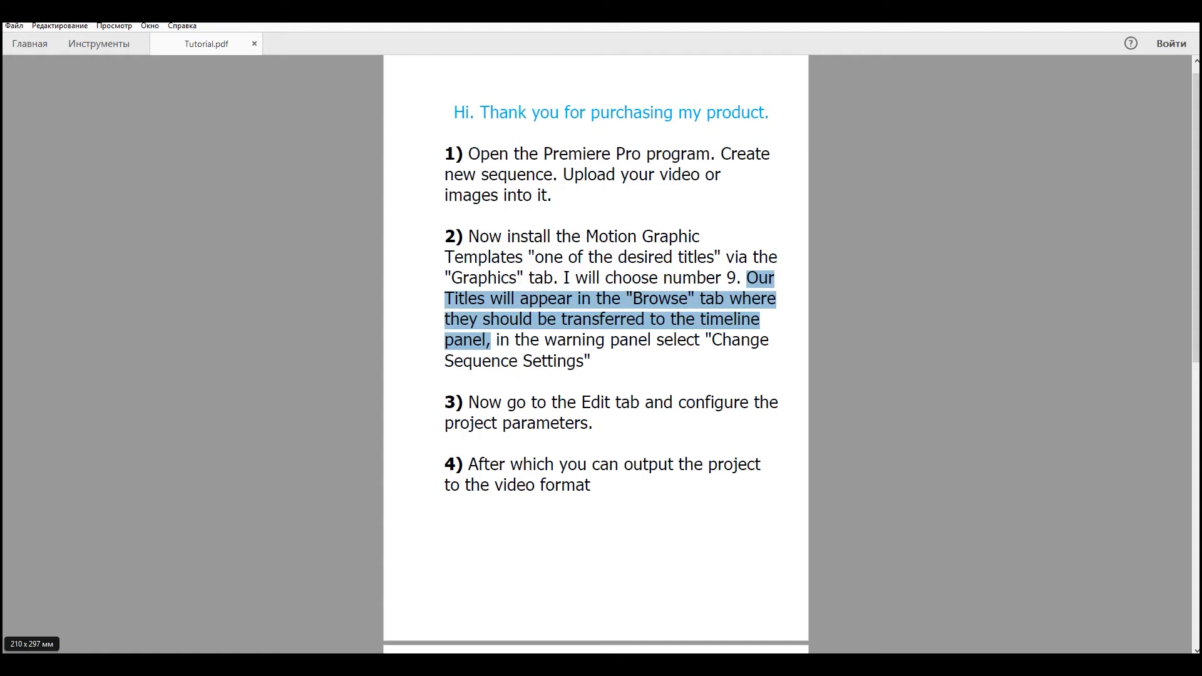
drag(494, 340, 591, 362)
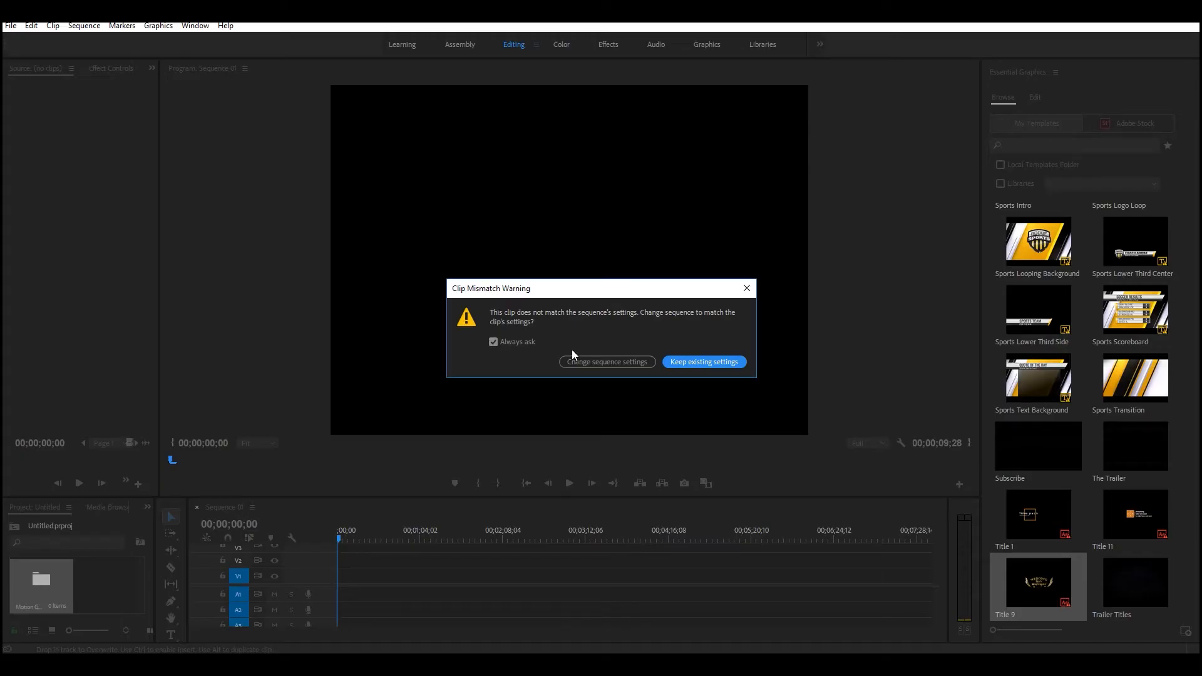
click(587, 360)
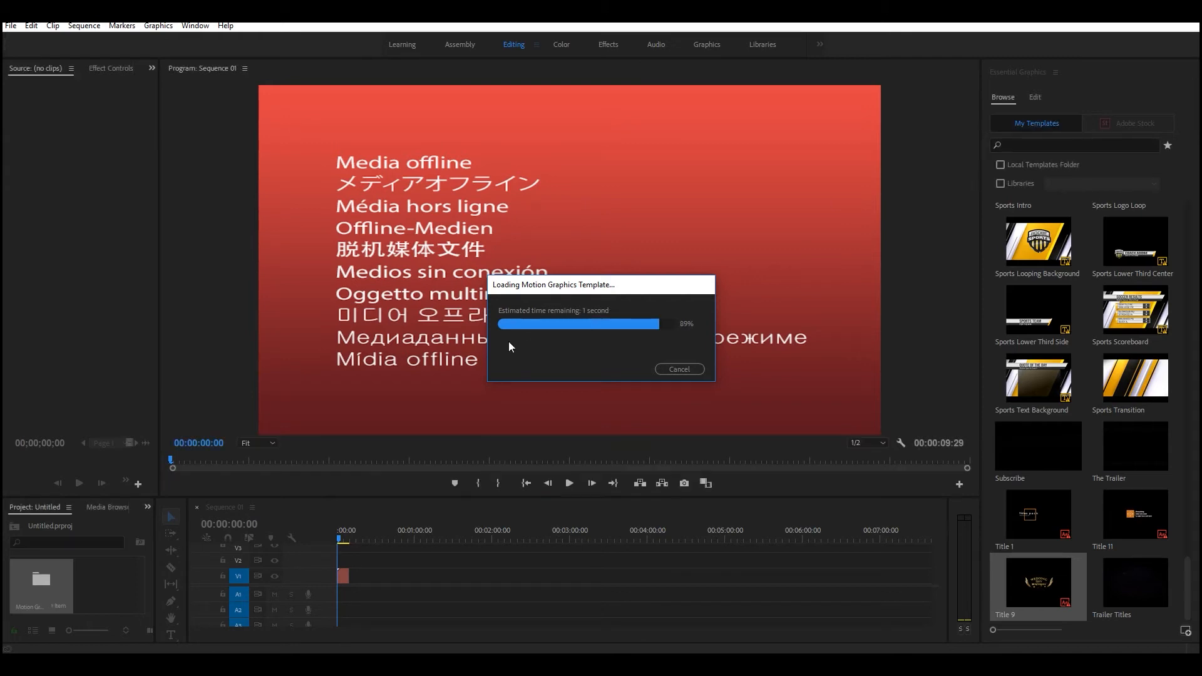
Enlarge the Title 9 clip in the timeline view and preview it at 00:00:02:20.
drag(817, 630, 546, 645)
click(366, 534)
click(492, 534)
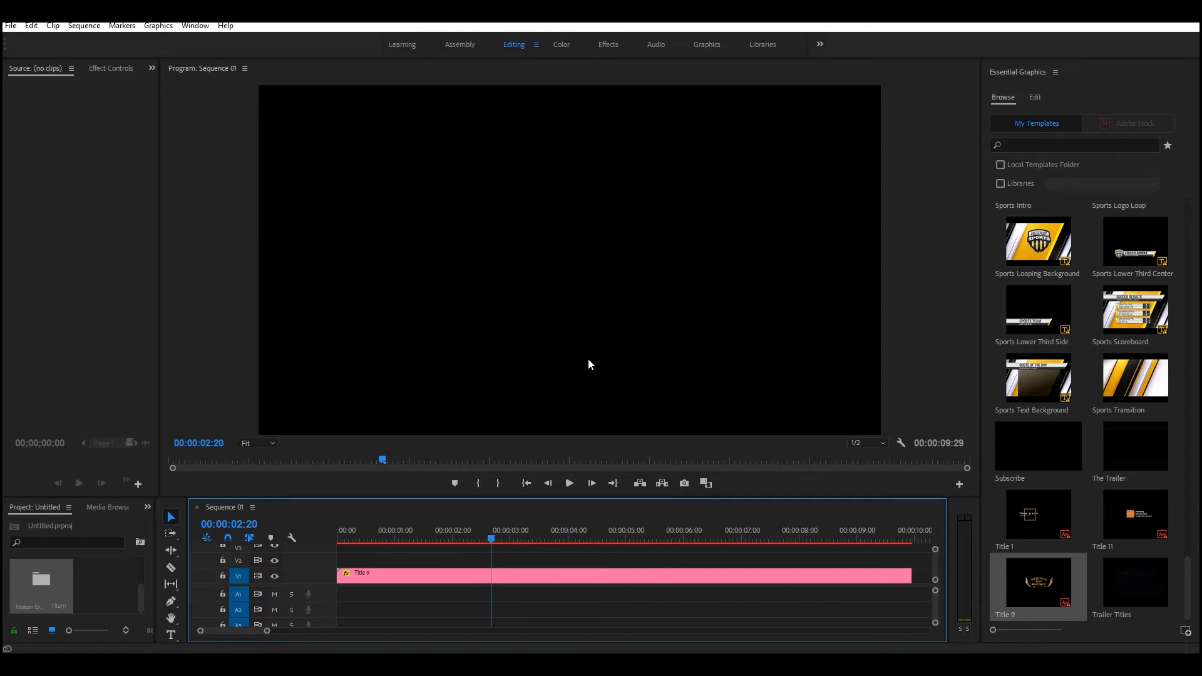
click(1123, 13)
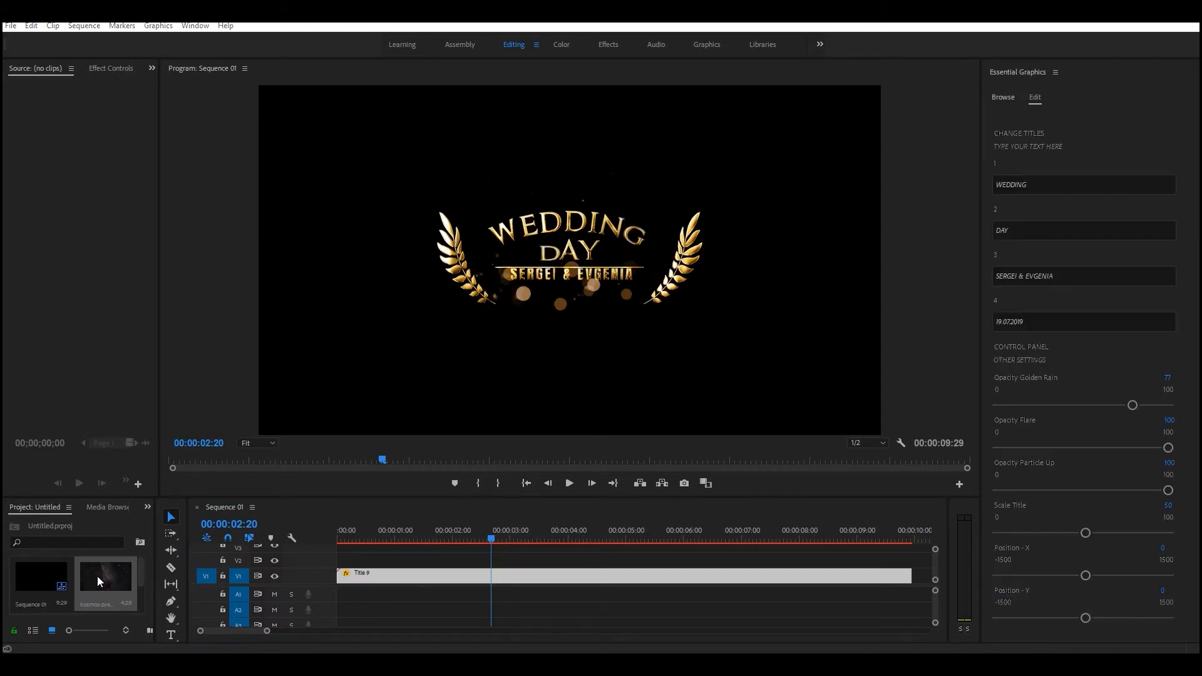
Place kosmos-zvezdy-krasota-2.jpg on V2 beneath the title clip on V3, and preview the composite up to 00:00:03:28.
drag(125, 574, 440, 537)
drag(375, 558, 402, 537)
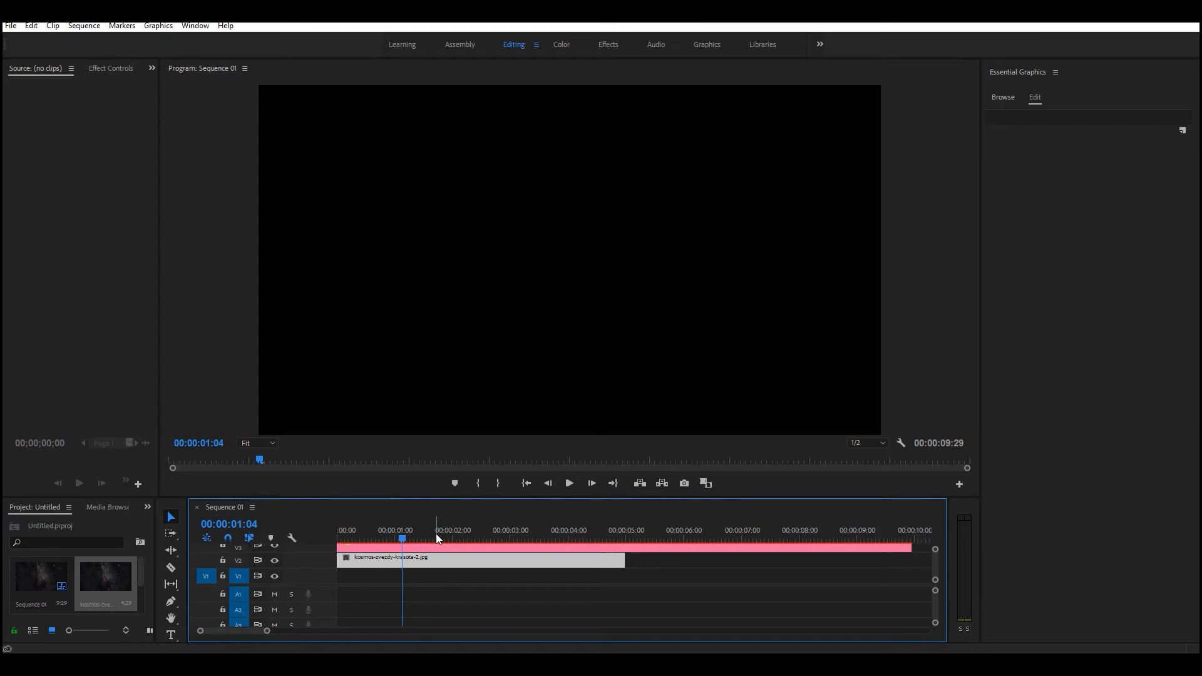
click(482, 537)
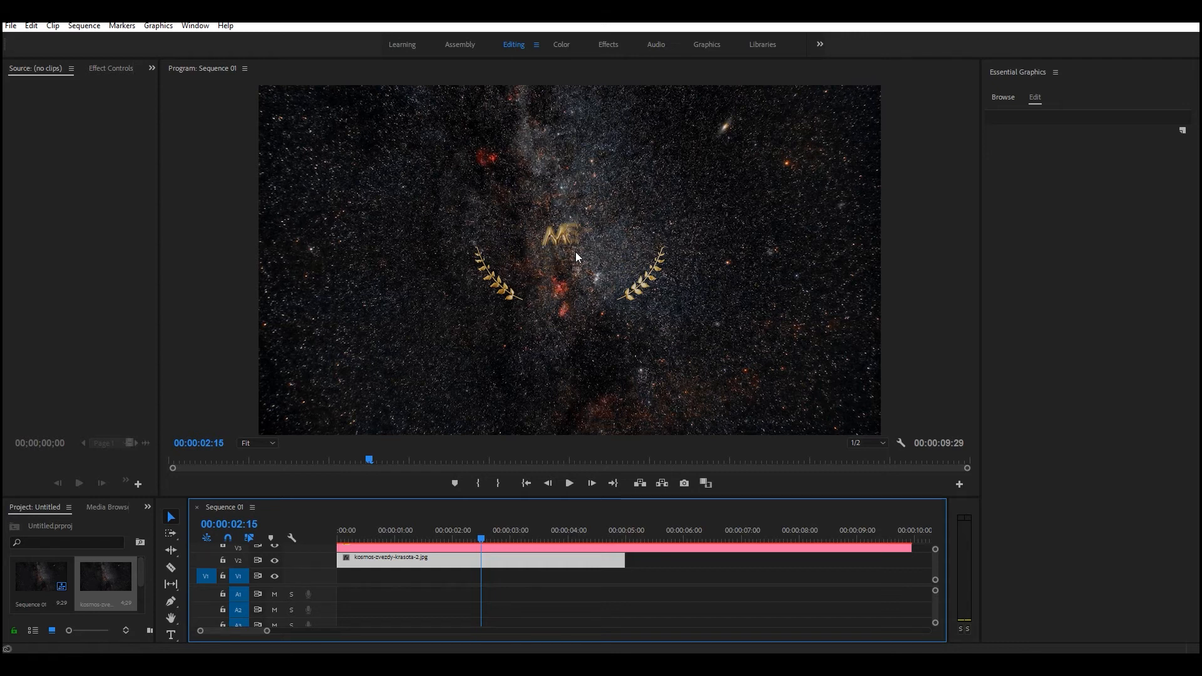
click(546, 537)
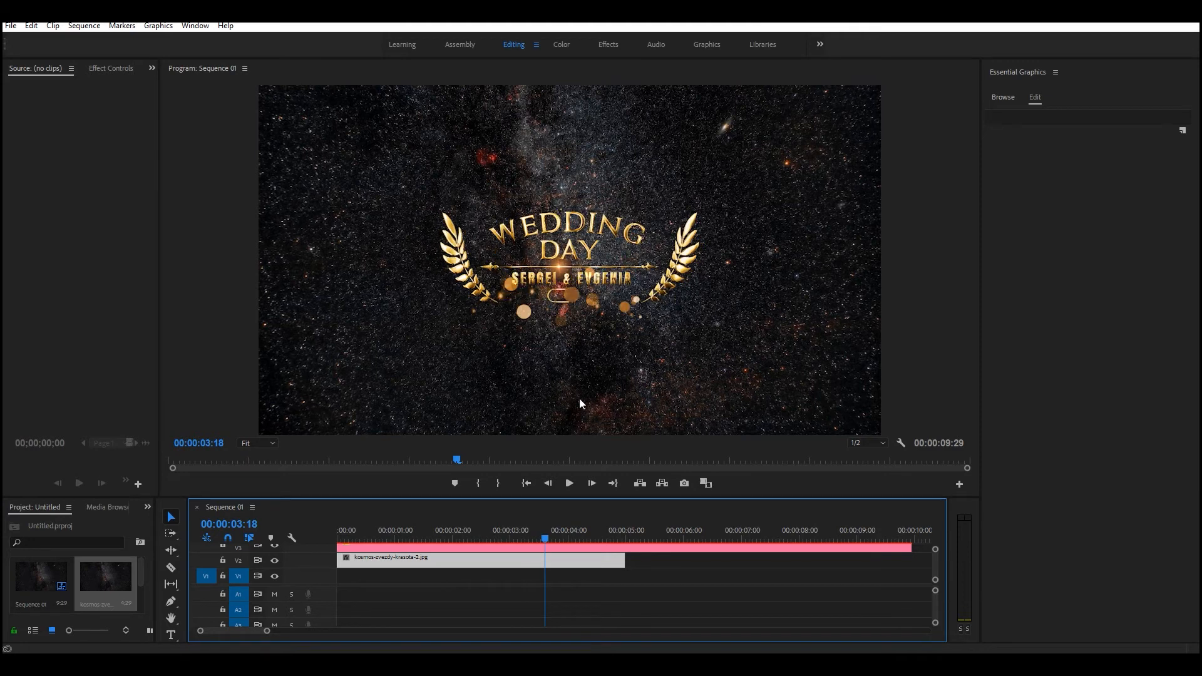
click(565, 536)
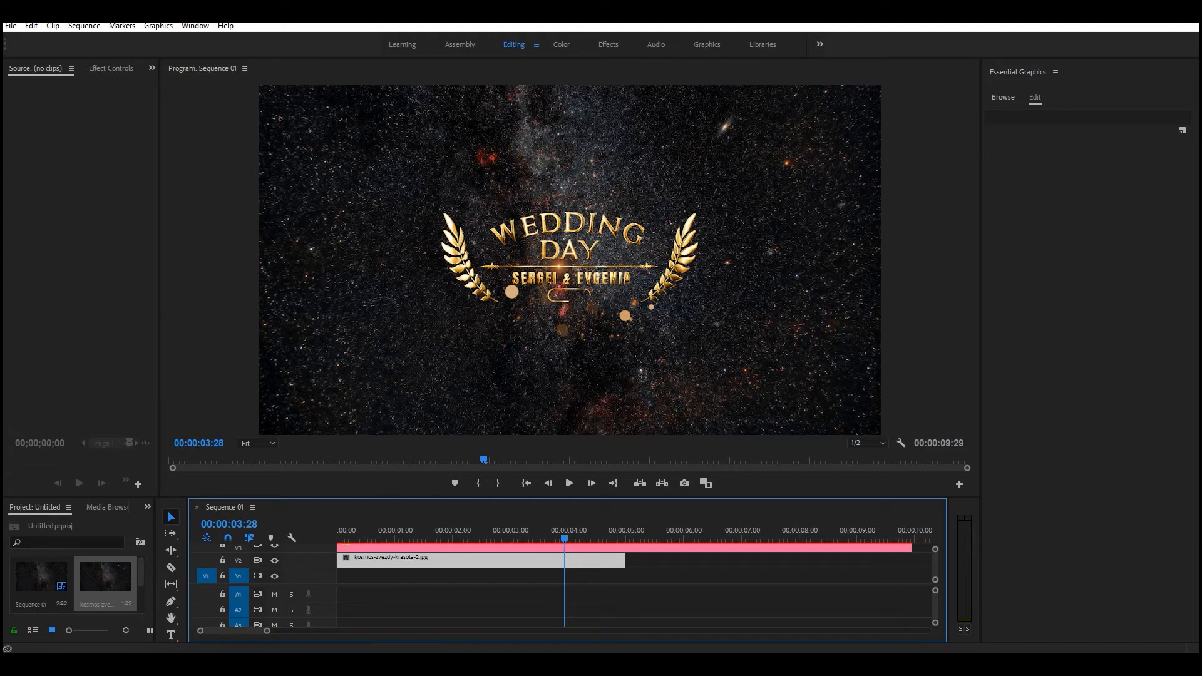
Switch to Tutorial.pdf and highlight the third instruction about configuring the project parameters.
key(alt+Tab)
drag(470, 402, 593, 423)
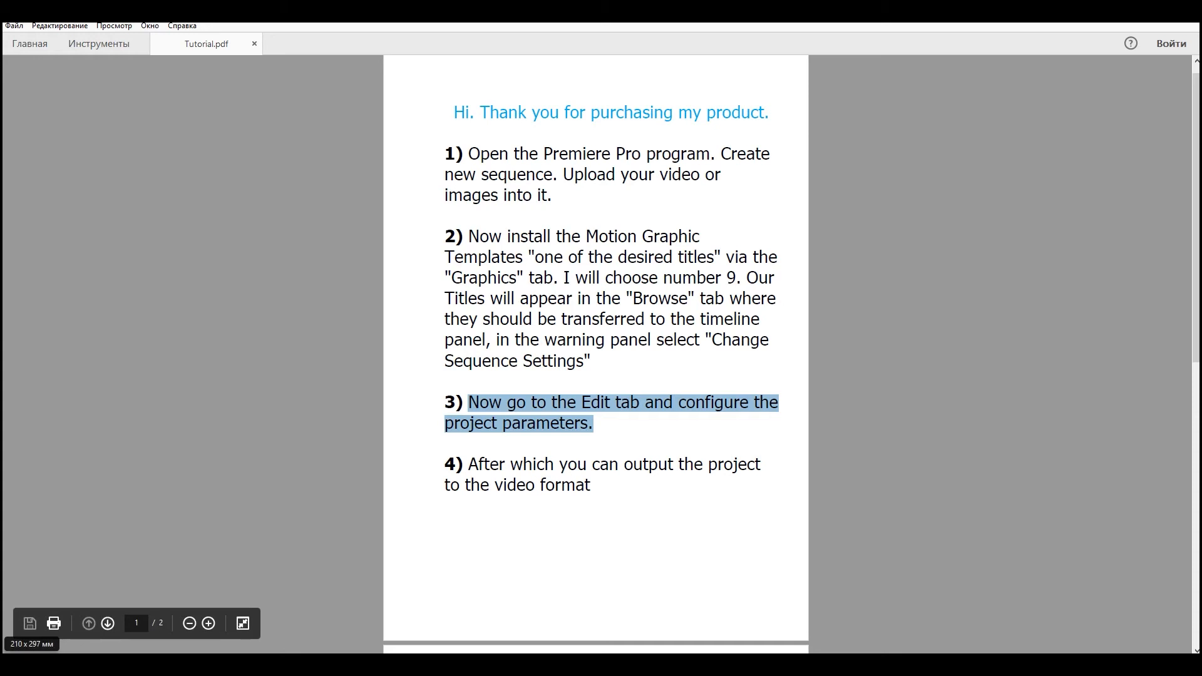
mouse_move(107, 664)
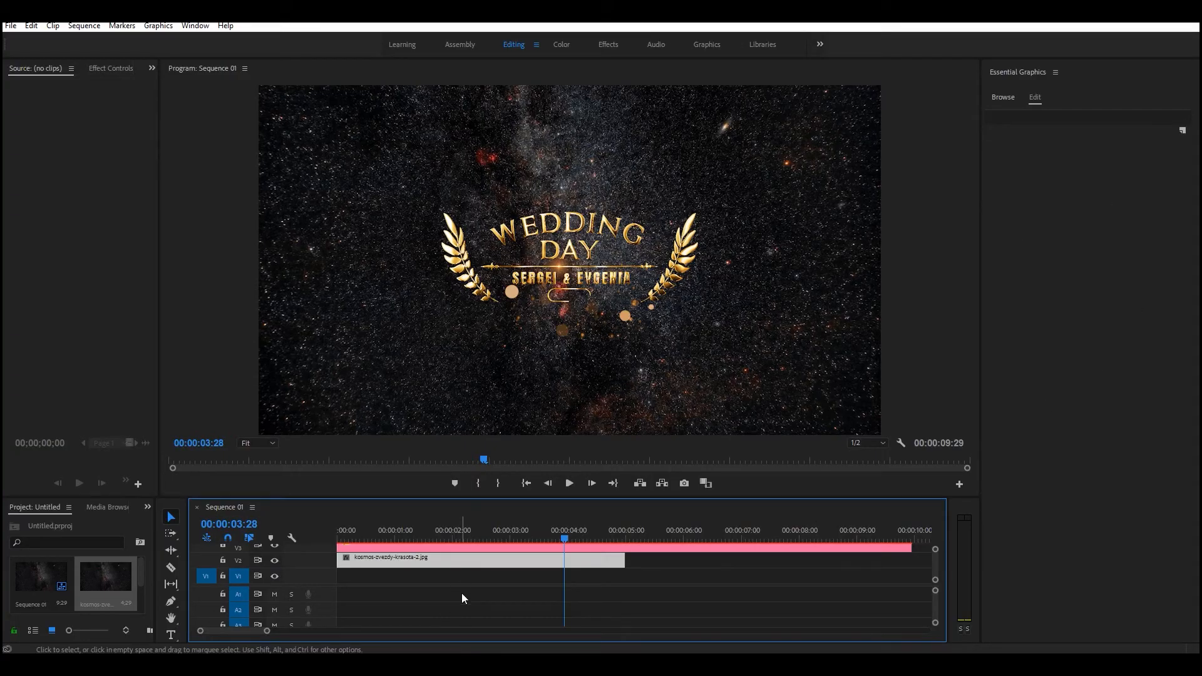
Select the Title 9 clip on V3 in Premiere Pro and open its editable text and control settings.
click(504, 551)
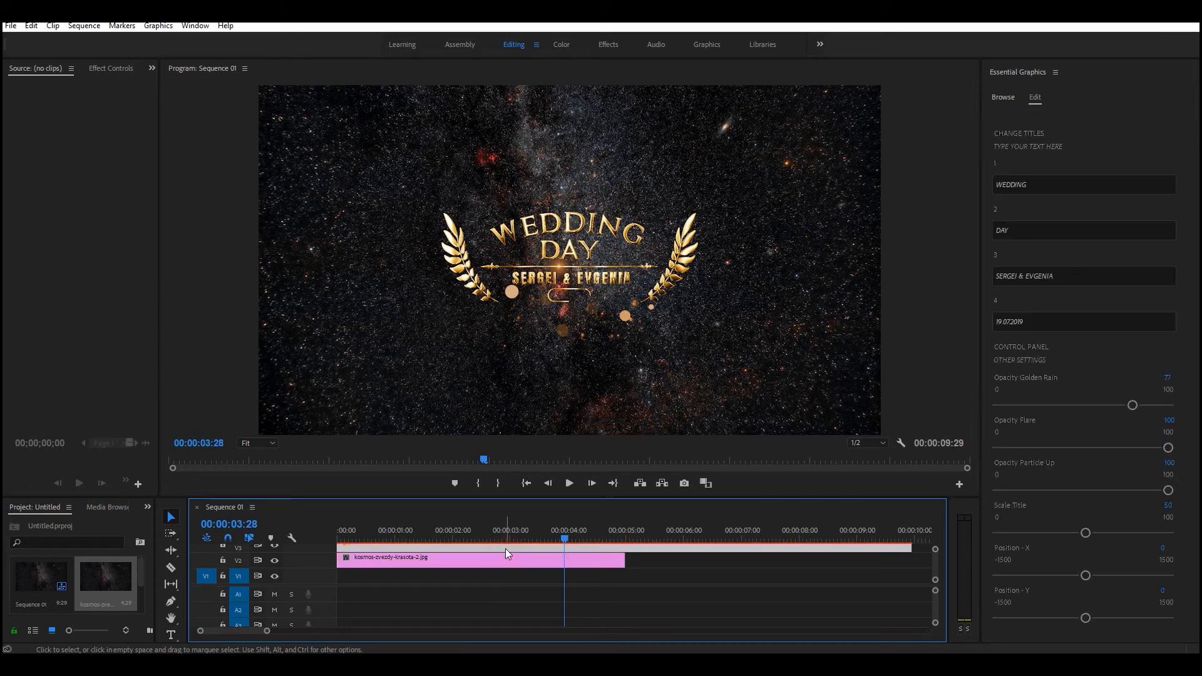
click(1033, 99)
click(999, 97)
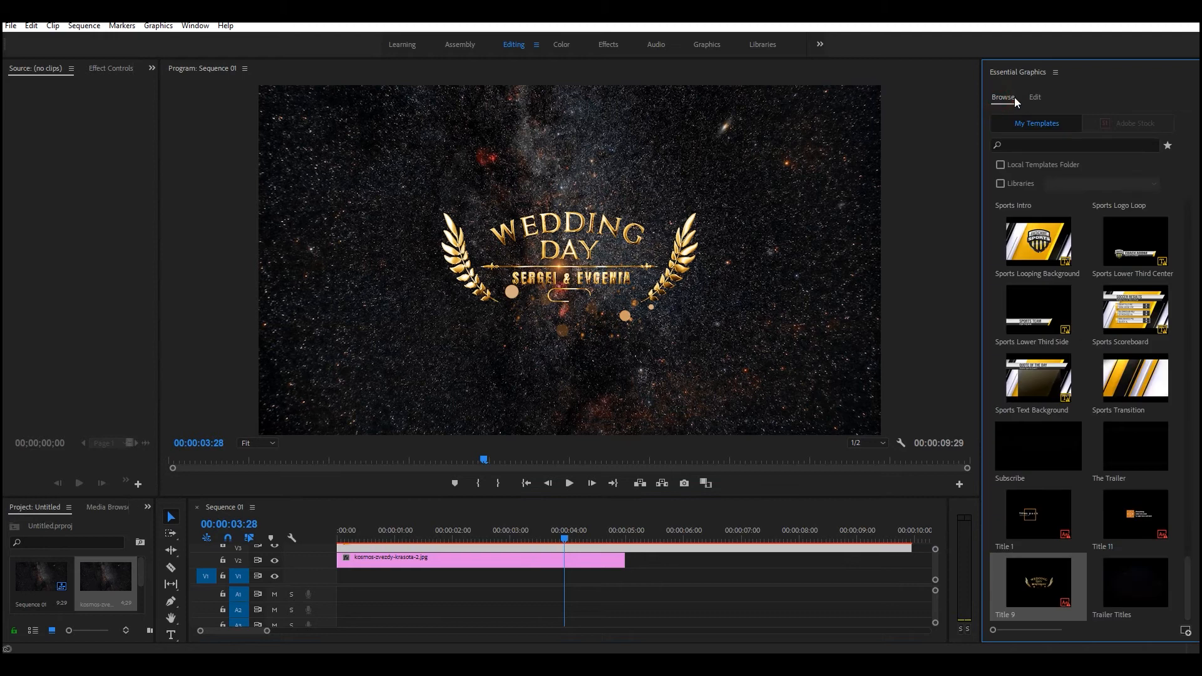
click(1036, 99)
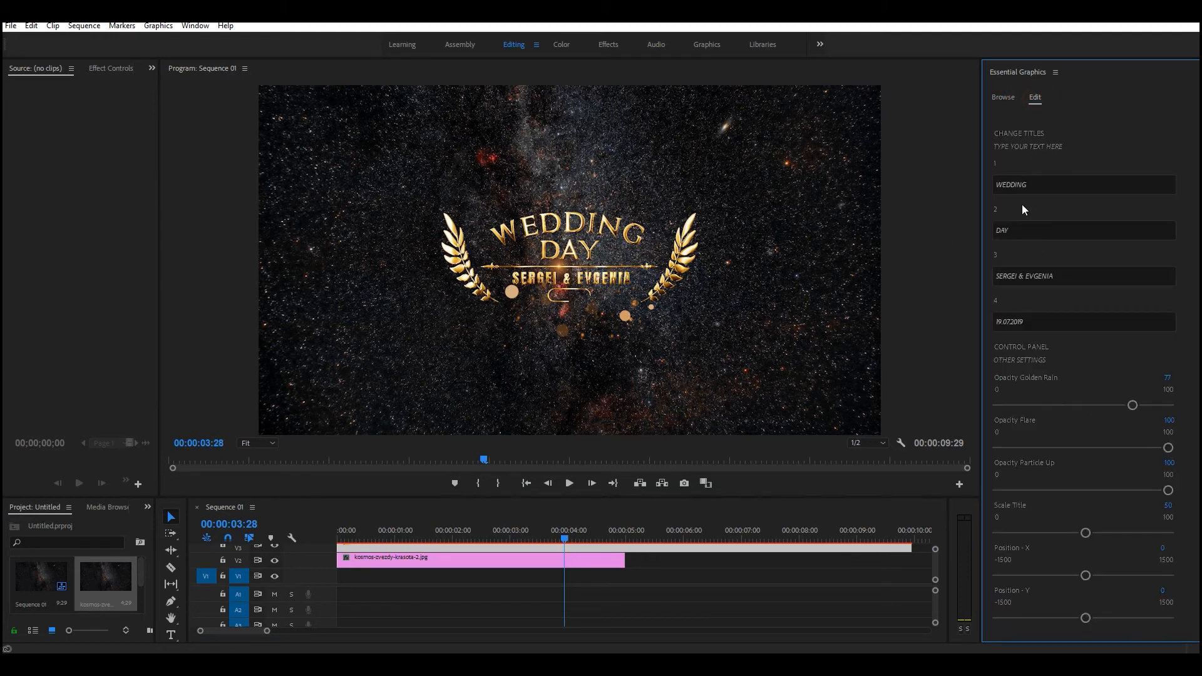
Change the title's first text line to "Type text" and its second line to "HERE".
click(1032, 181)
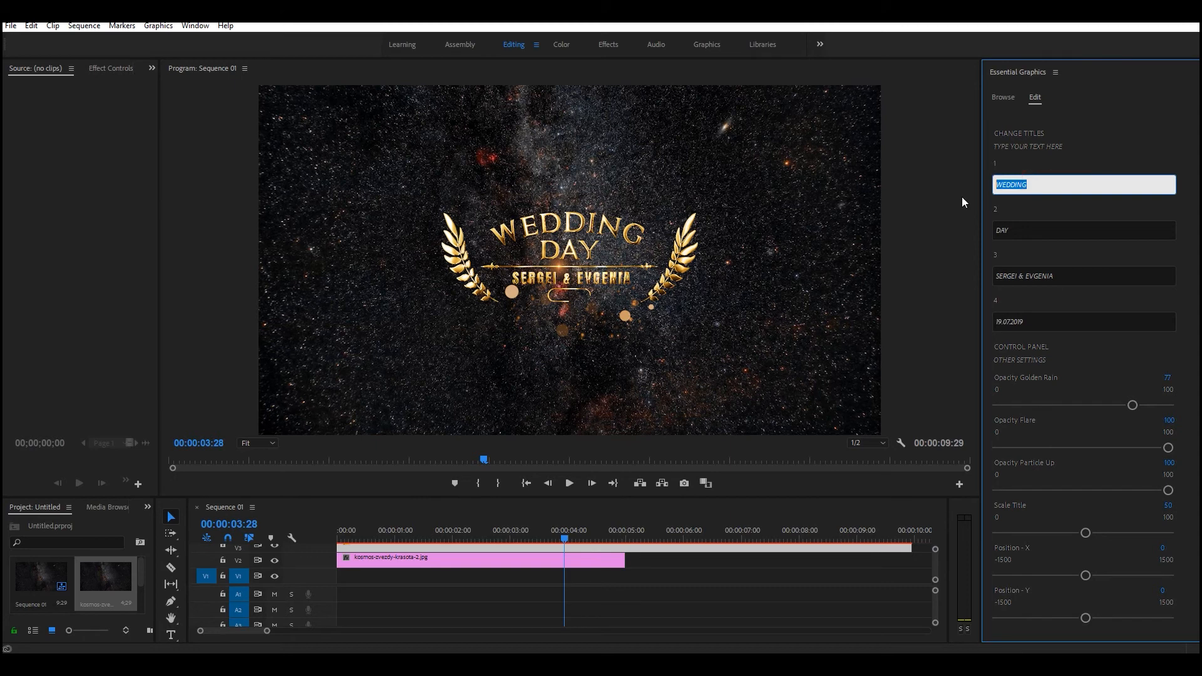
text(Type text)
click(1023, 213)
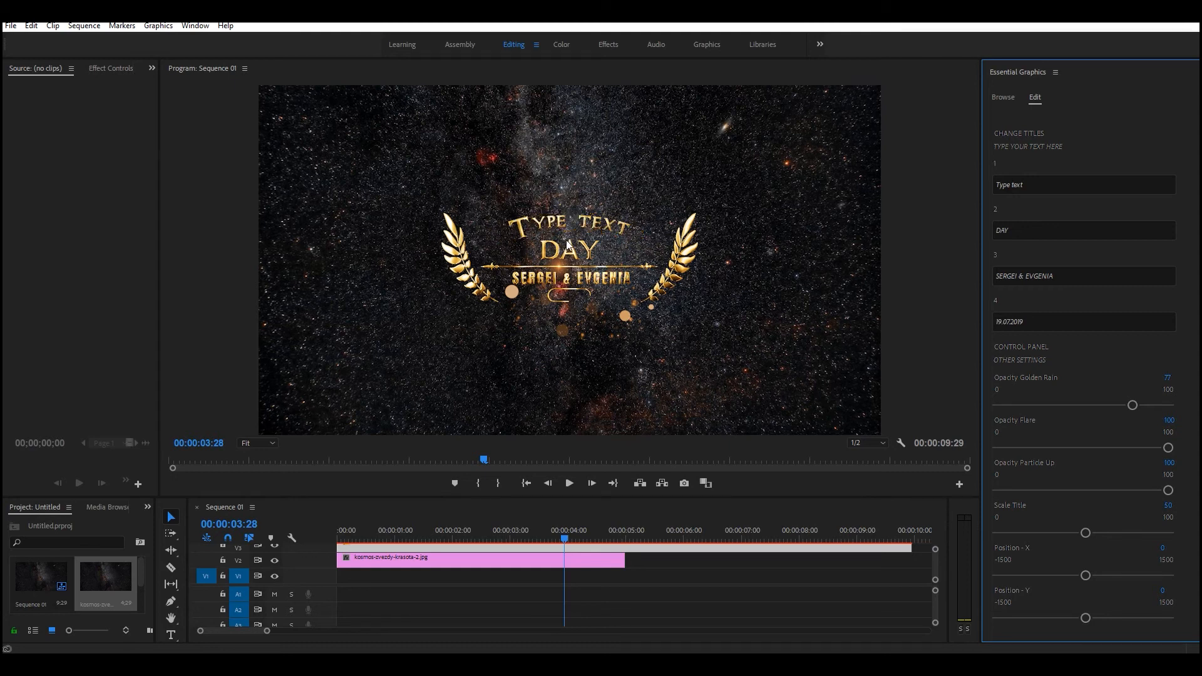
click(1010, 230)
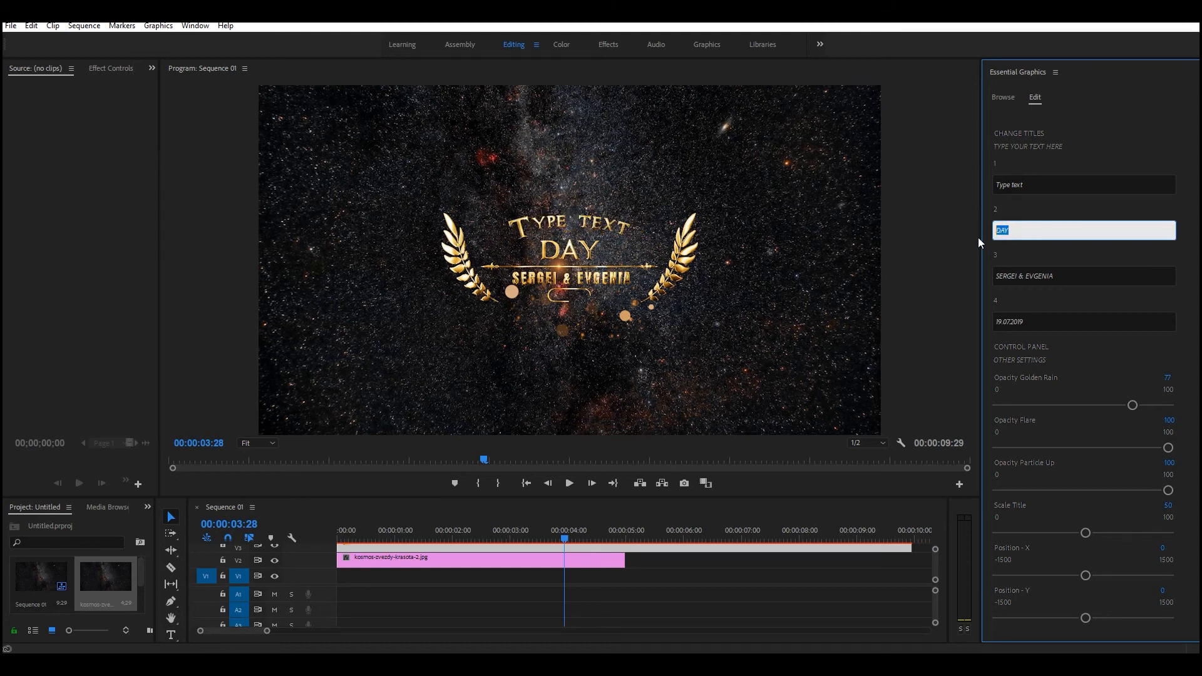
text(HERE)
click(1025, 248)
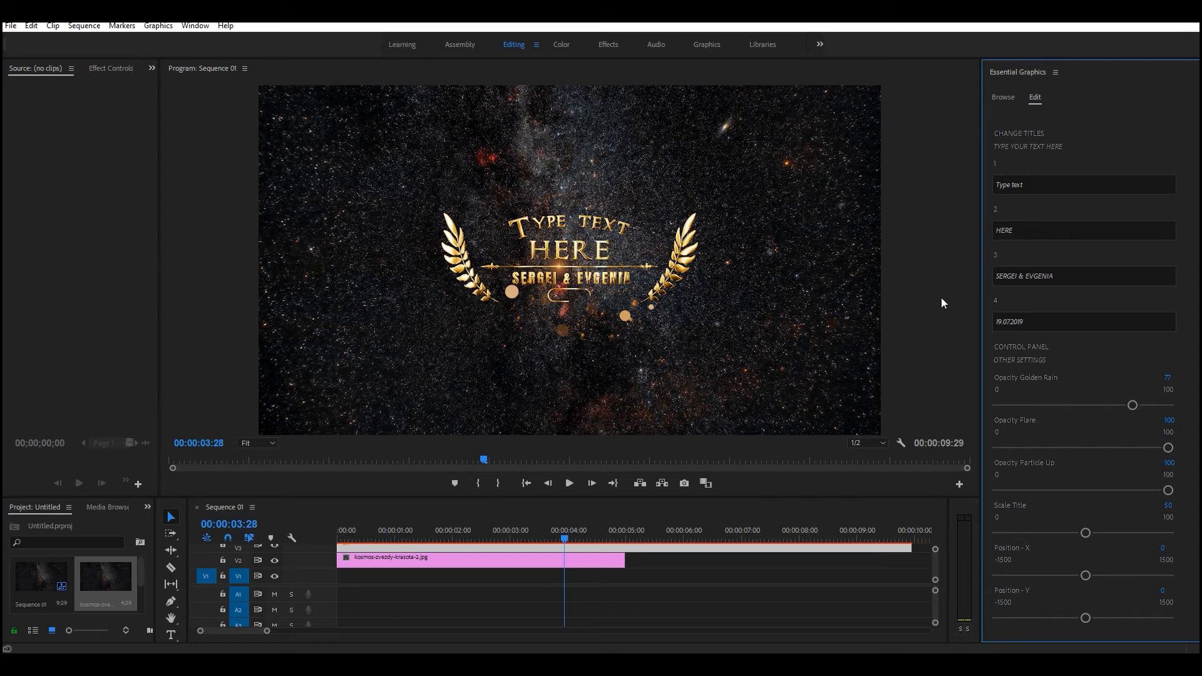
Replace the names in the title's third text line with "rfsef se sefsdrg".
click(1069, 276)
drag(1070, 276, 975, 280)
text(nfsef se sefsdrg)
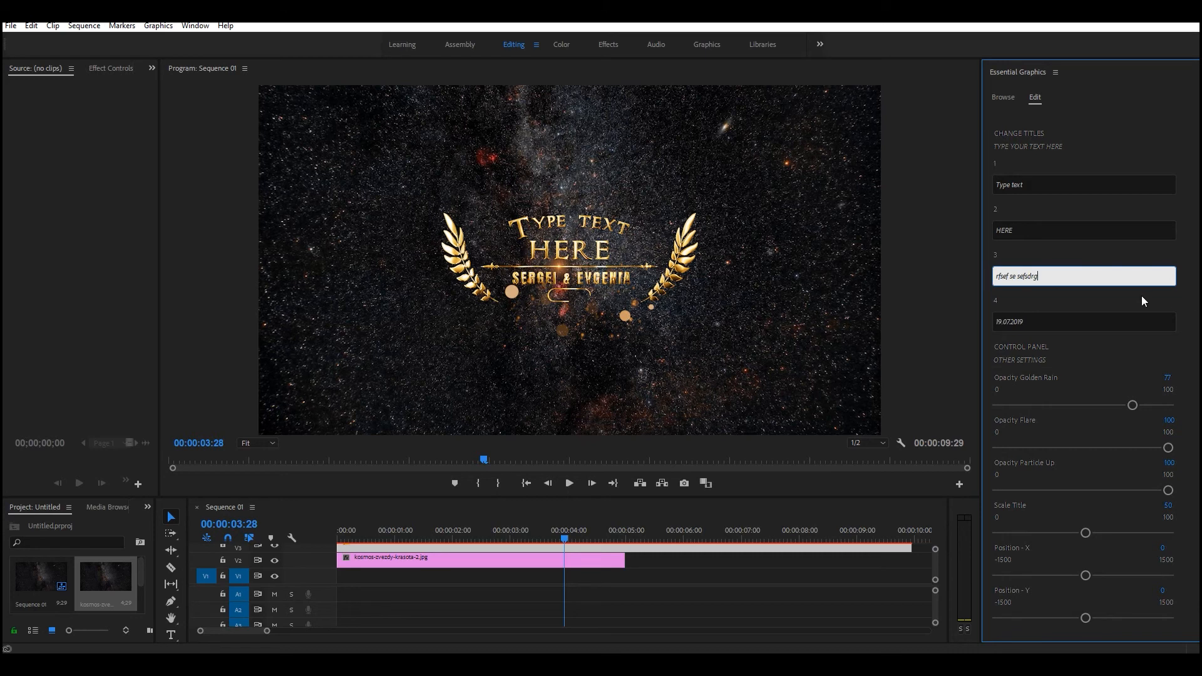
click(1062, 297)
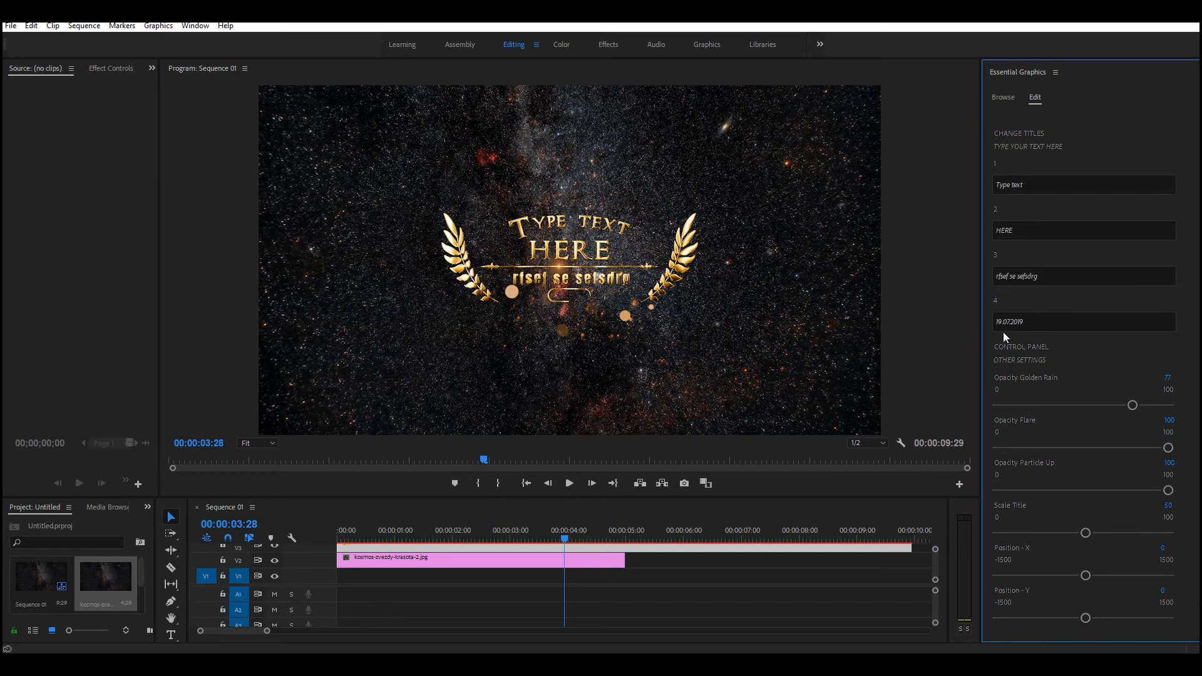
Shift the background image clip on V2 about 1.5 seconds later and preview the composite at 00:00:05:09.
drag(605, 558, 690, 562)
click(644, 532)
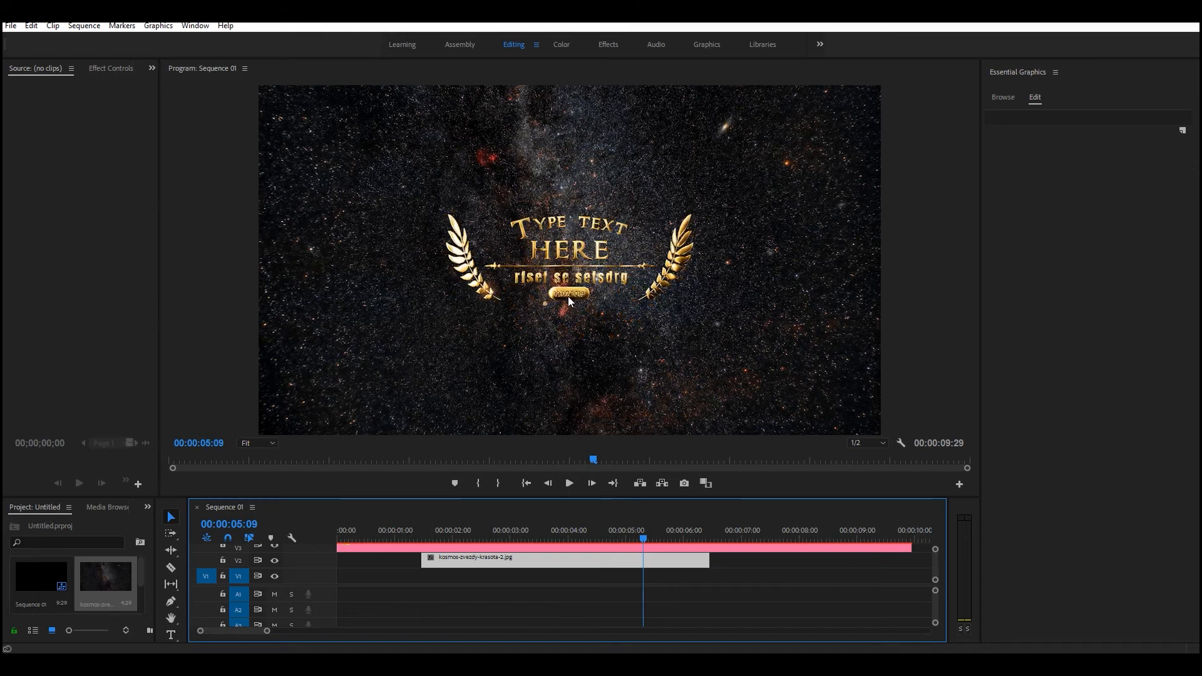
Set the fourth text line of the title clip on V3 to 22.01.2019.
click(611, 549)
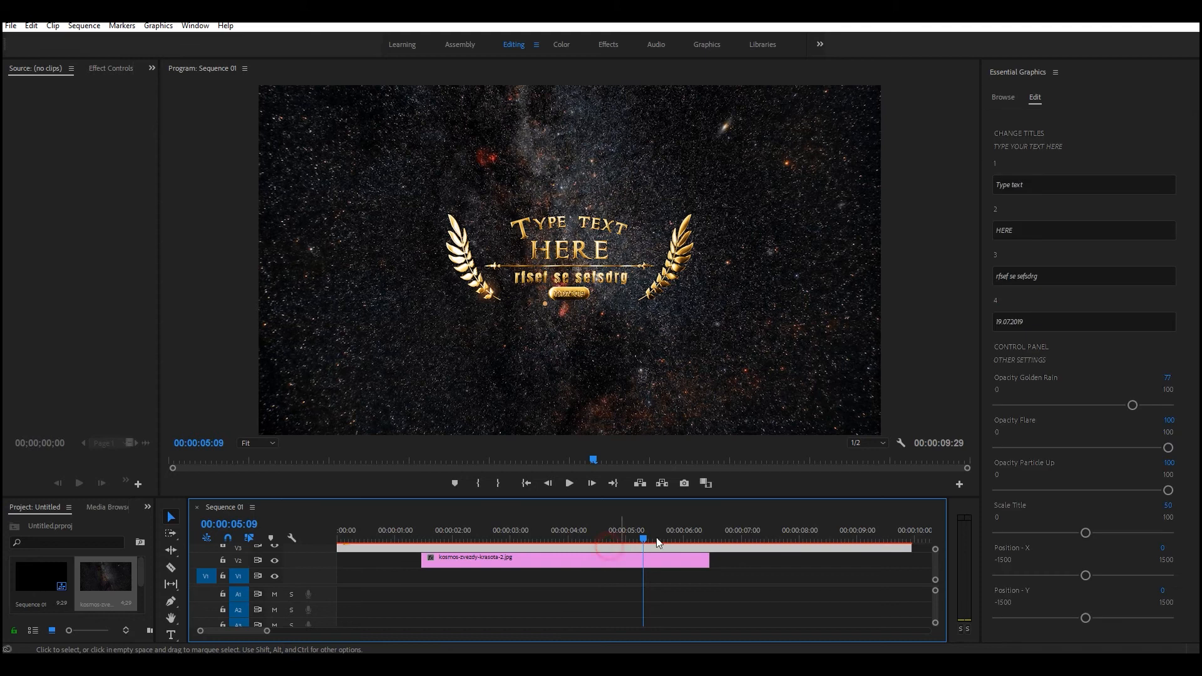
click(1027, 322)
text(22)
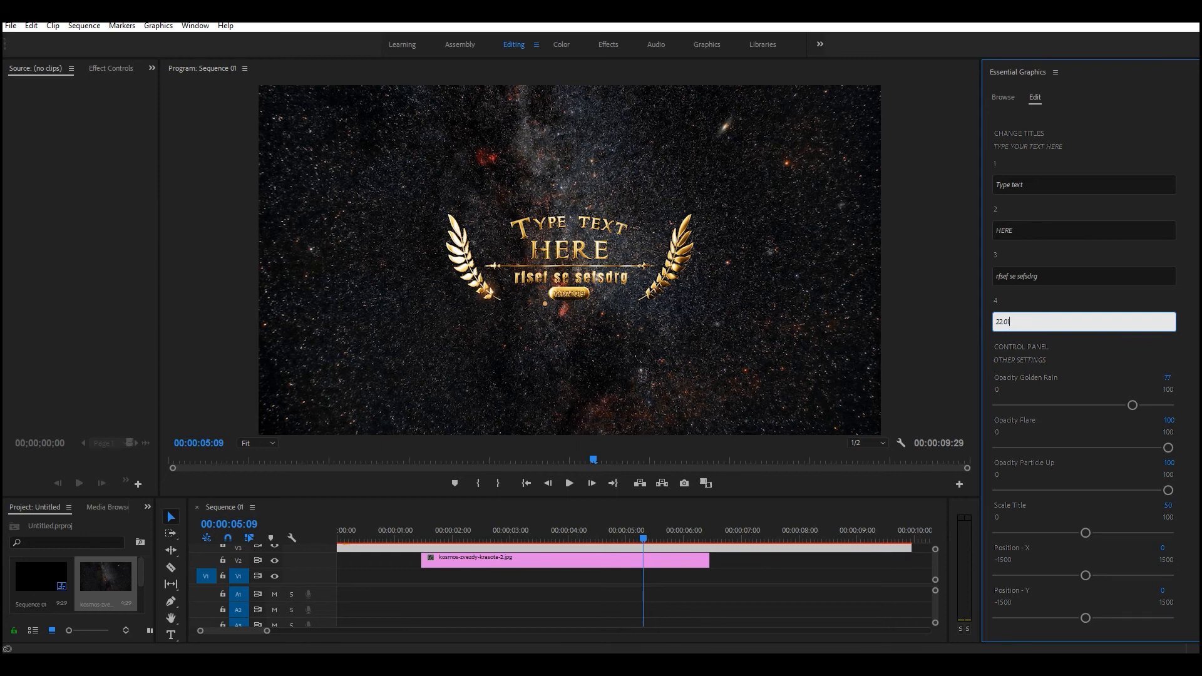
text(.01.2019)
click(719, 595)
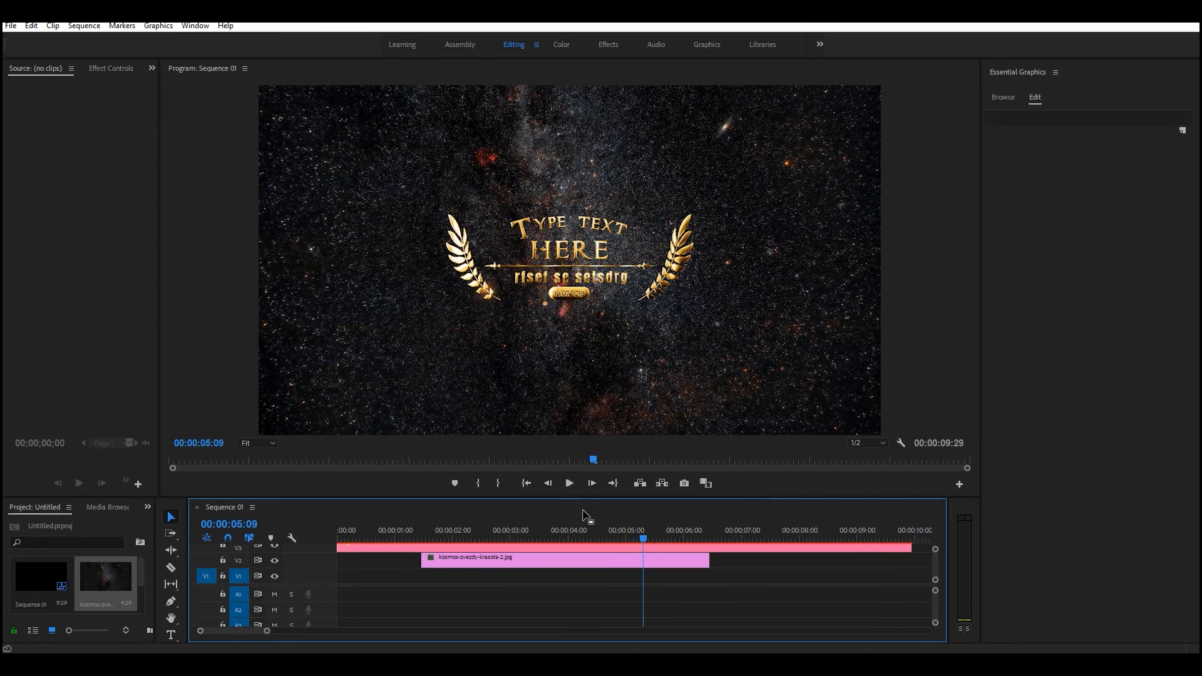
Preview the edited title at 00:00:02:10, 00:00:05:16 and 00:00:02:22 with the V3 clip selected.
click(473, 542)
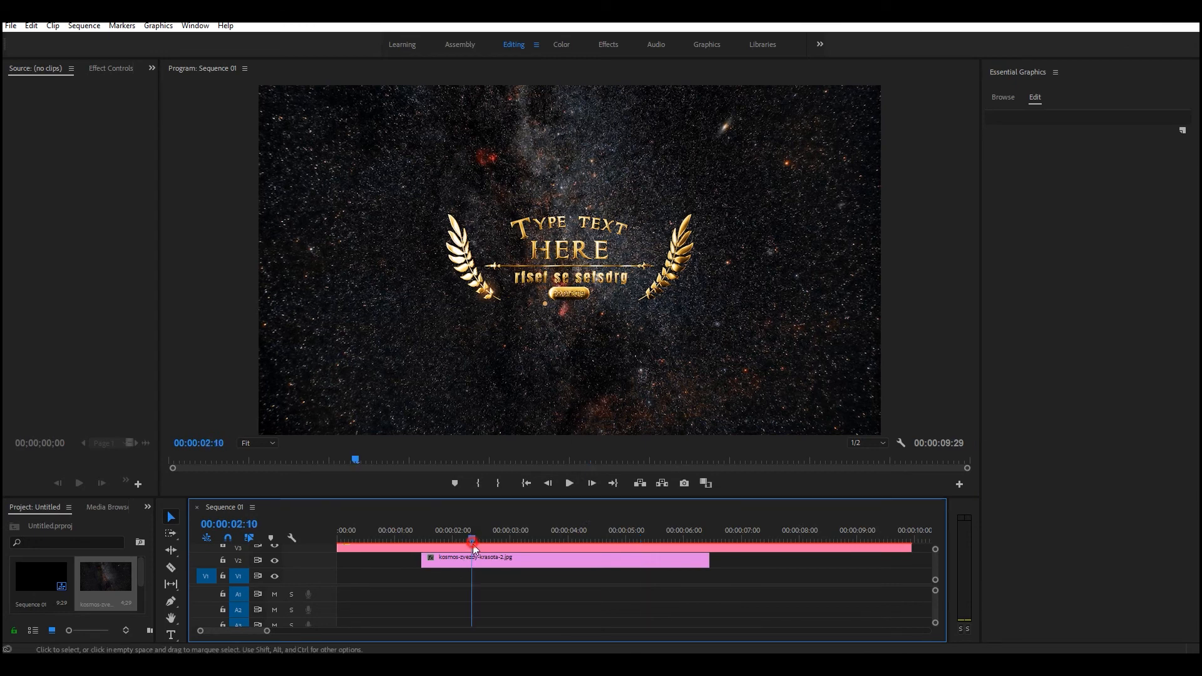
click(475, 548)
click(656, 534)
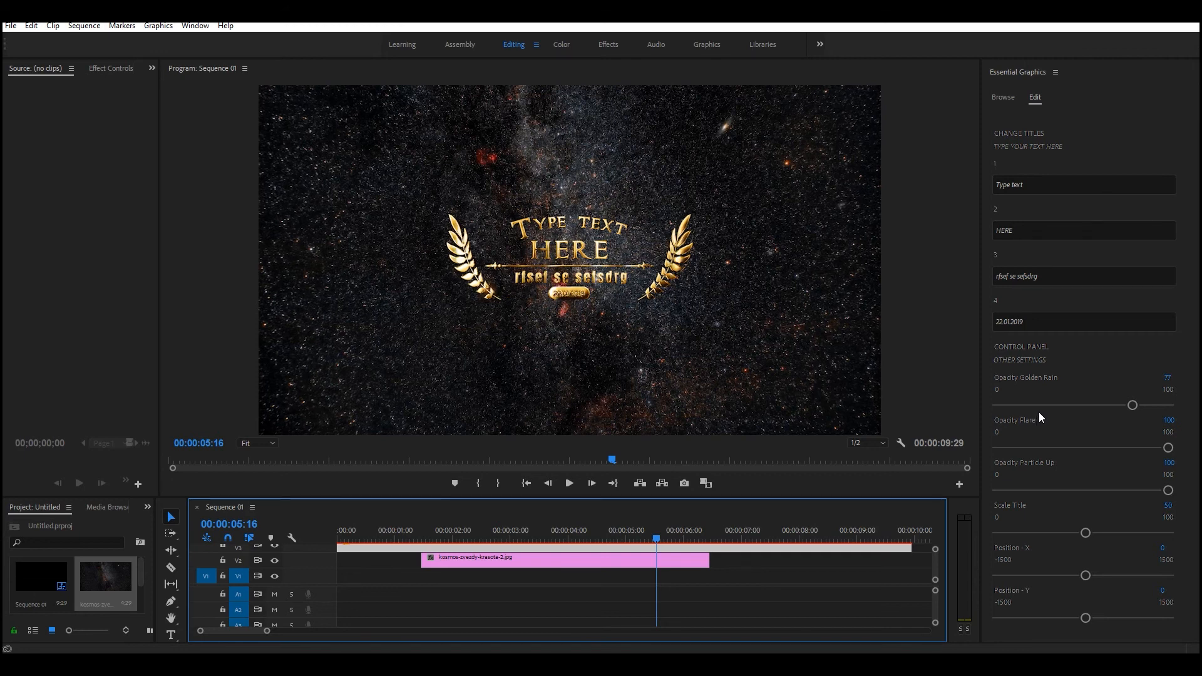
click(1125, 21)
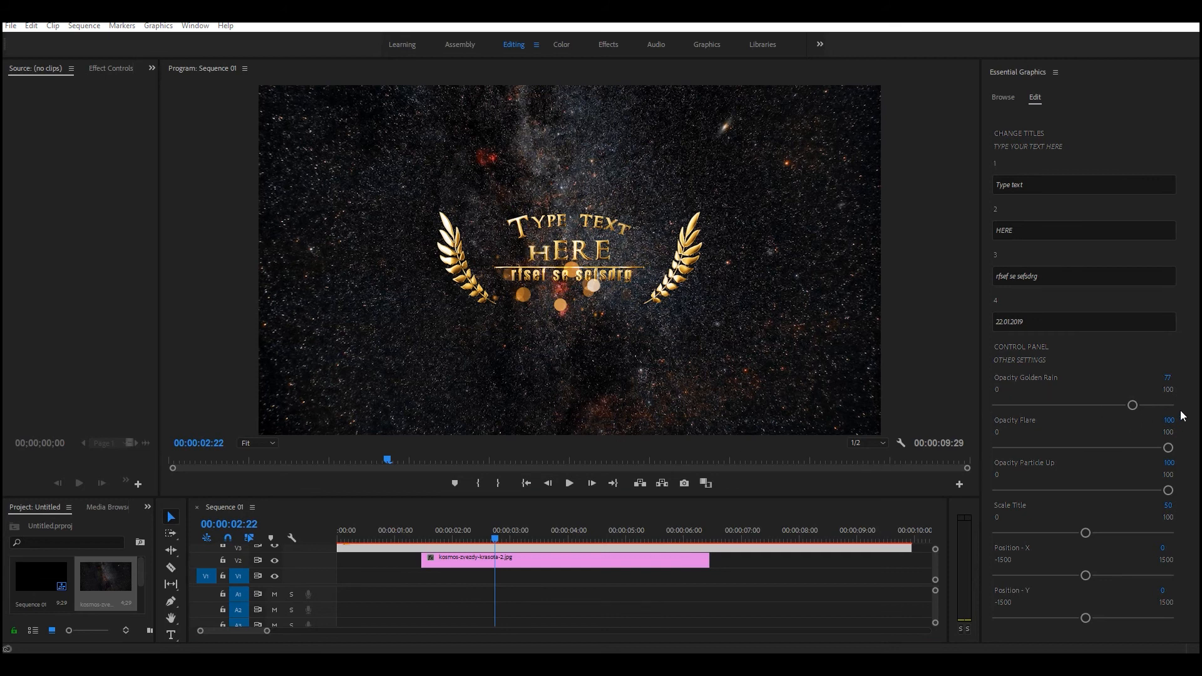
Adjust the title's effect opacities: Opacity Golden Rain to about 88, Opacity Flare to 0 and Opacity Particle Up to 0.
click(1132, 405)
drag(1132, 407, 1029, 406)
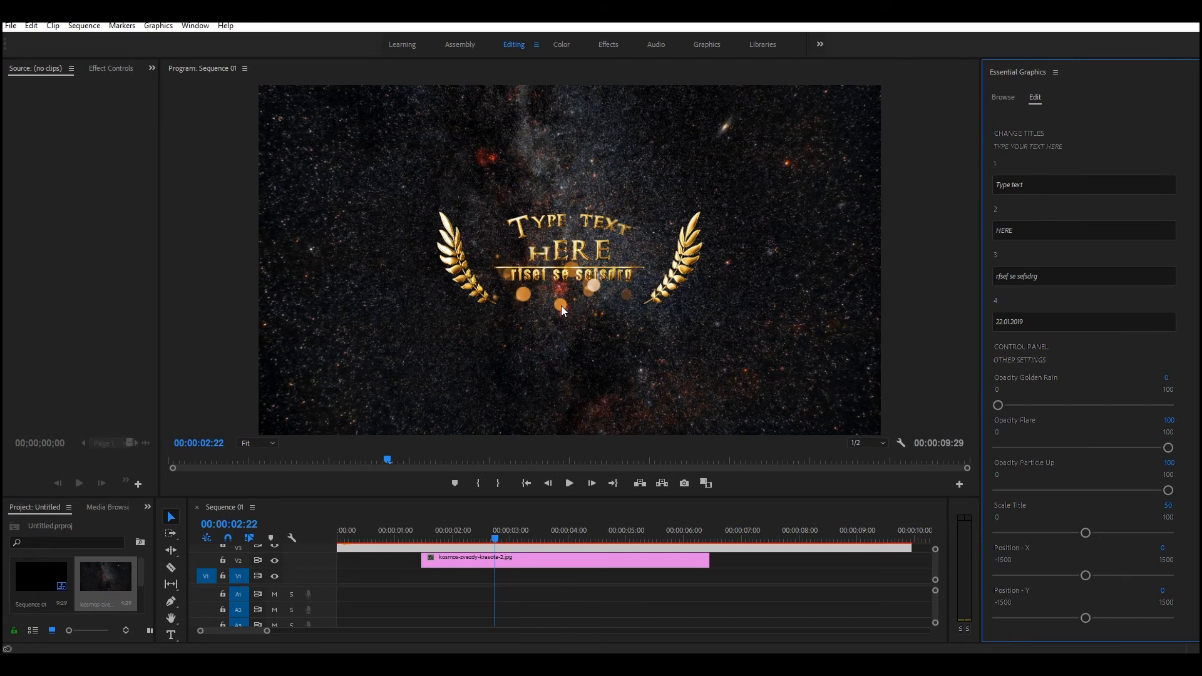
drag(1000, 404, 1156, 407)
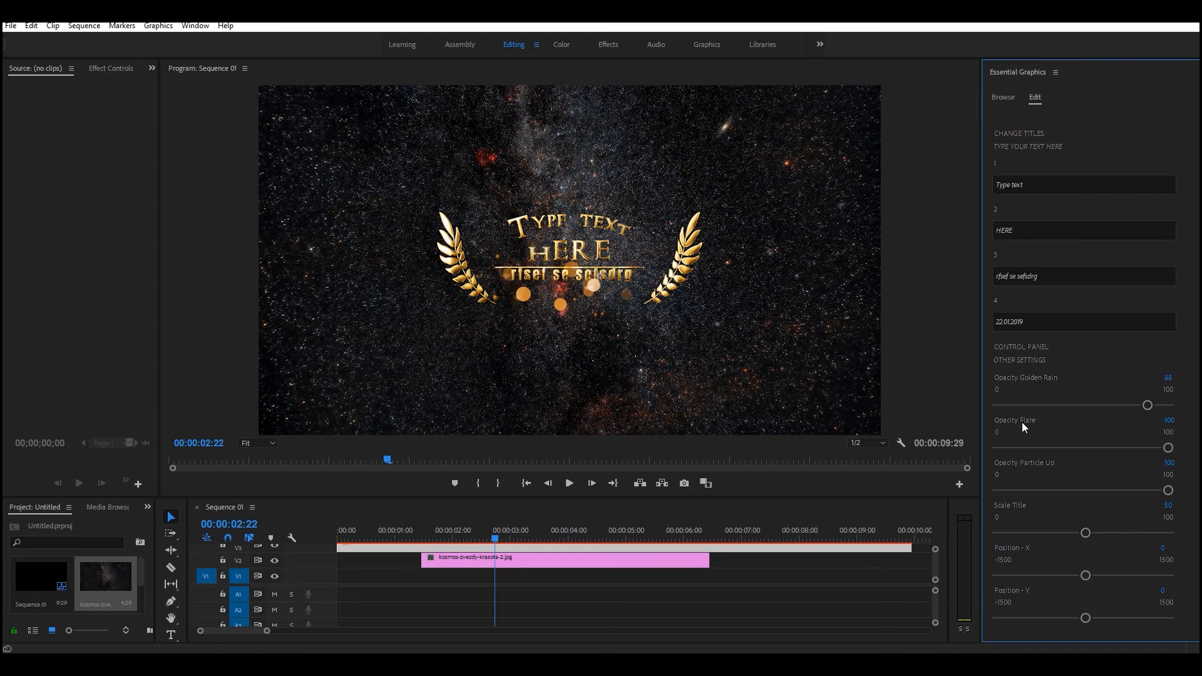
drag(1161, 443, 1161, 449)
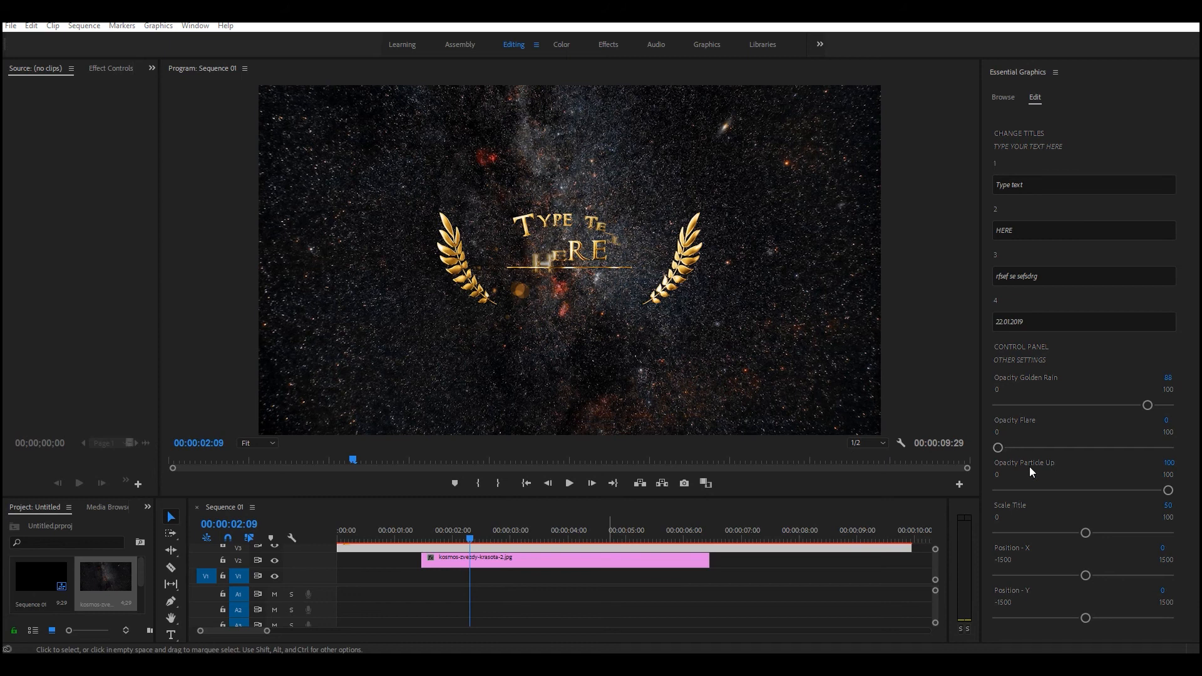
drag(1168, 490, 995, 492)
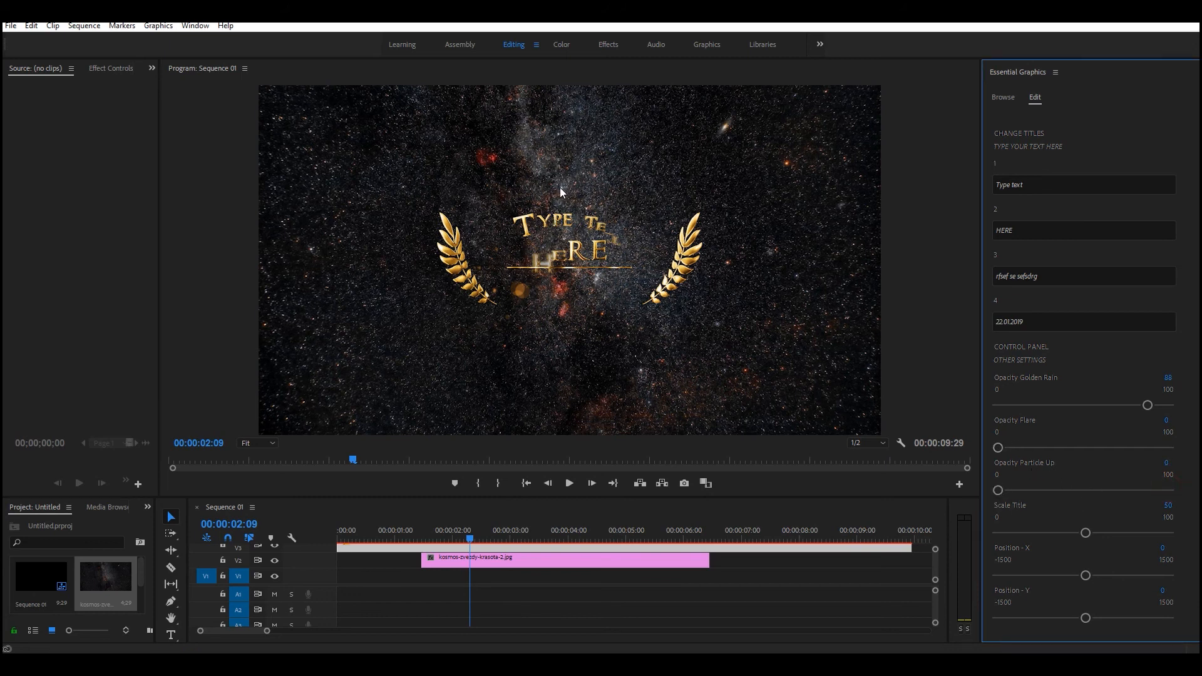
Delete the background image clip from V2 and reselect the title clip on V3.
click(519, 565)
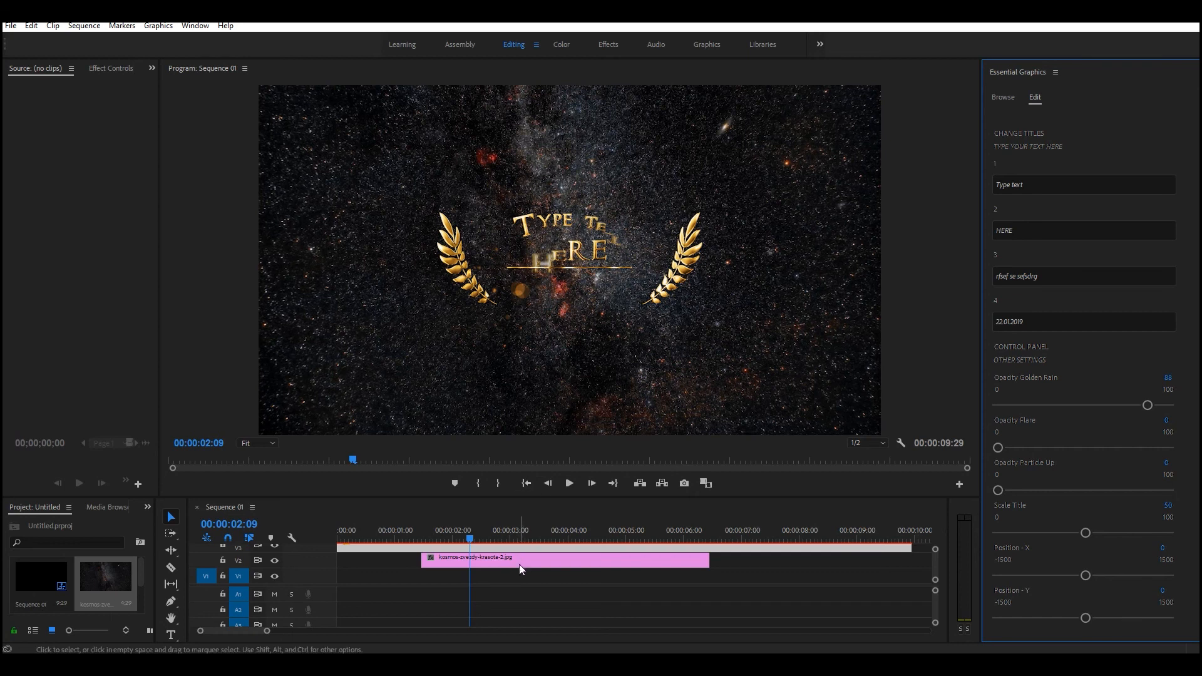
key(Delete)
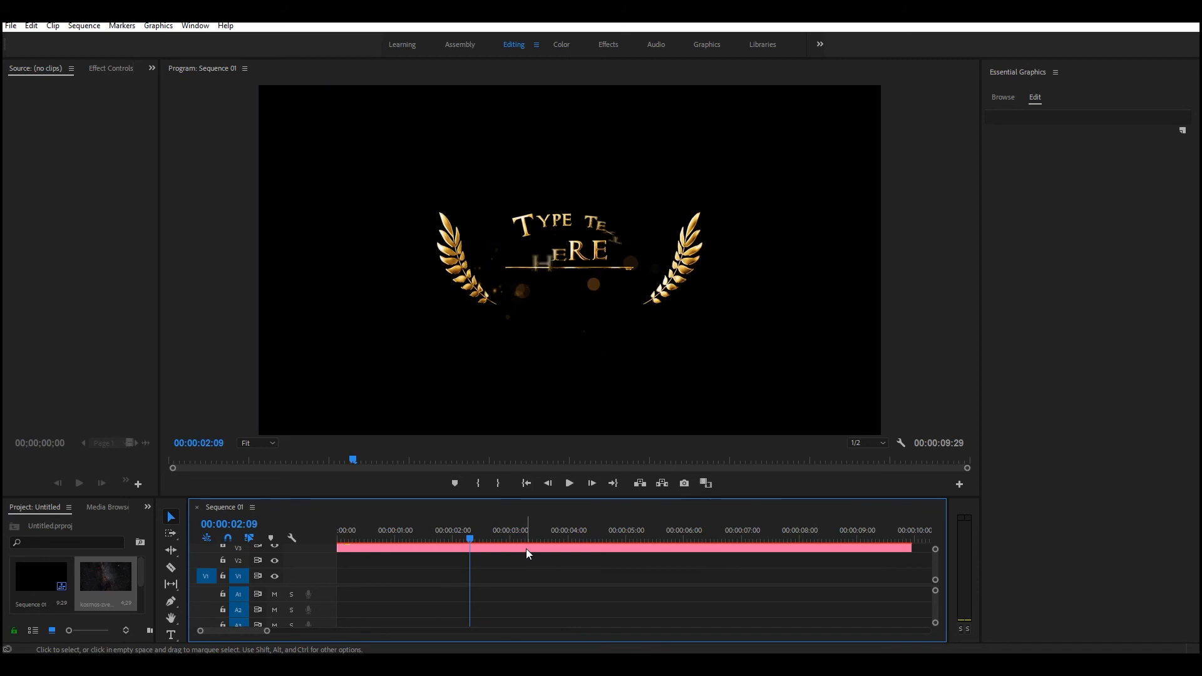
click(525, 548)
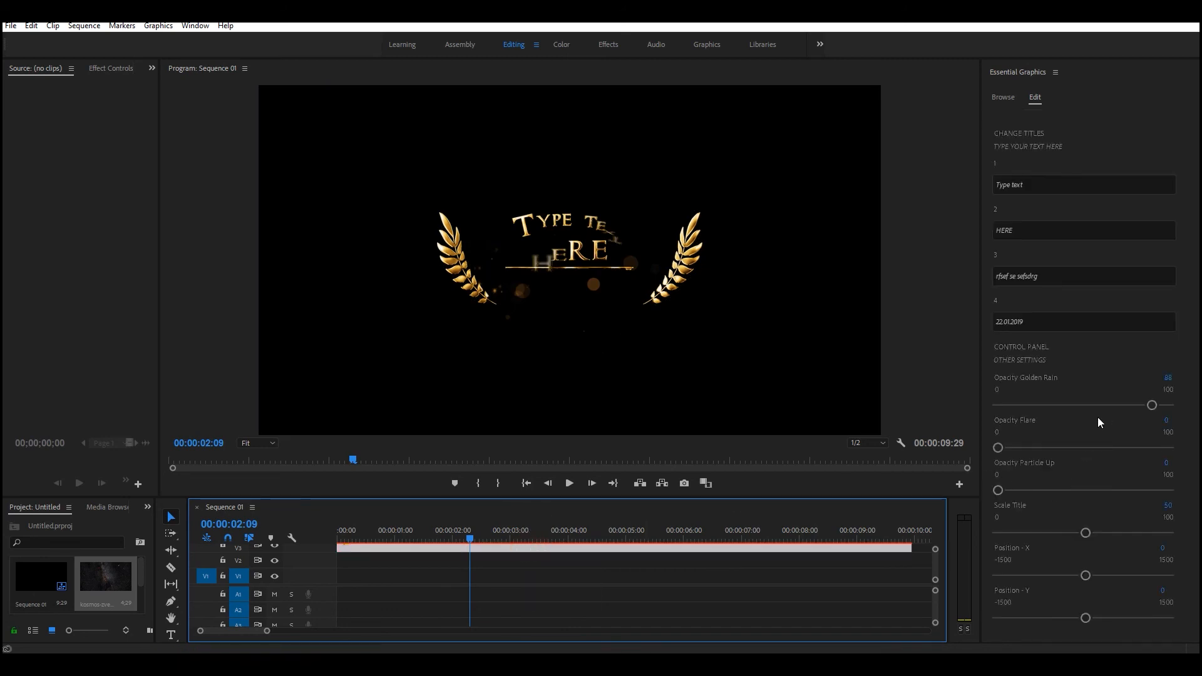
Raise Opacity Particle Up to 92 to compare the particles against black, and return it to 0.
drag(998, 490, 1152, 491)
key(alt)
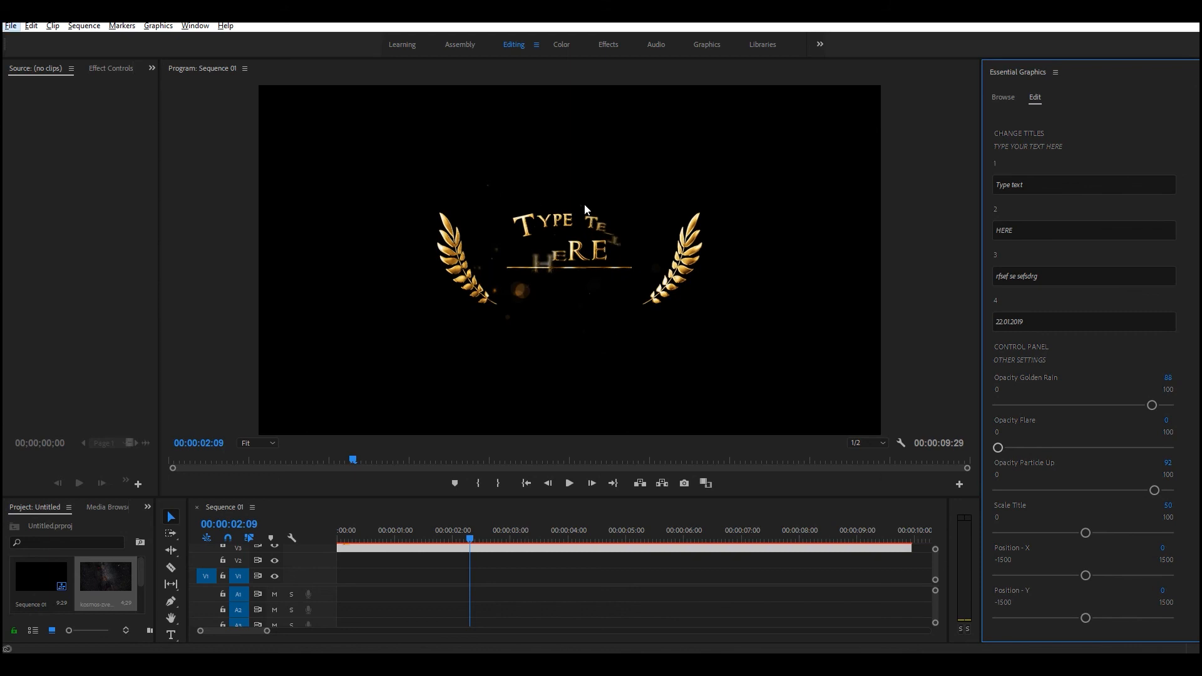
drag(1154, 490, 956, 508)
Try enlarging the title with Scale Title at about 76, and set the scale to 40.
drag(1086, 533, 1076, 533)
drag(1067, 533, 1126, 534)
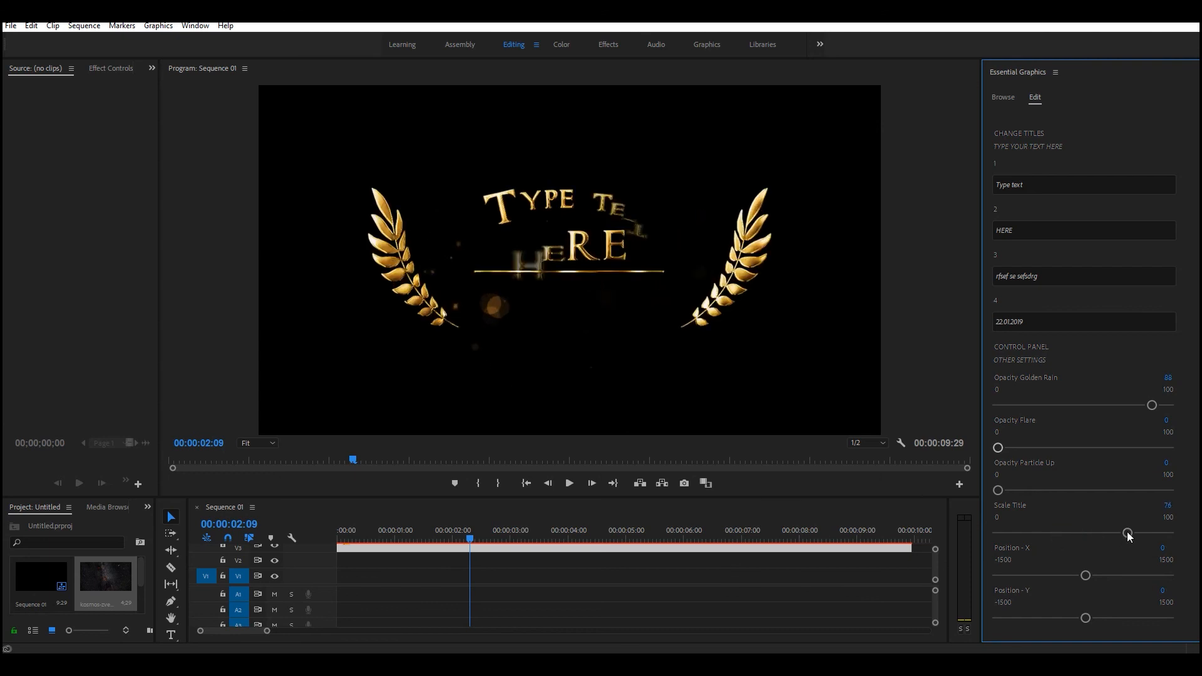
drag(1127, 533, 1035, 534)
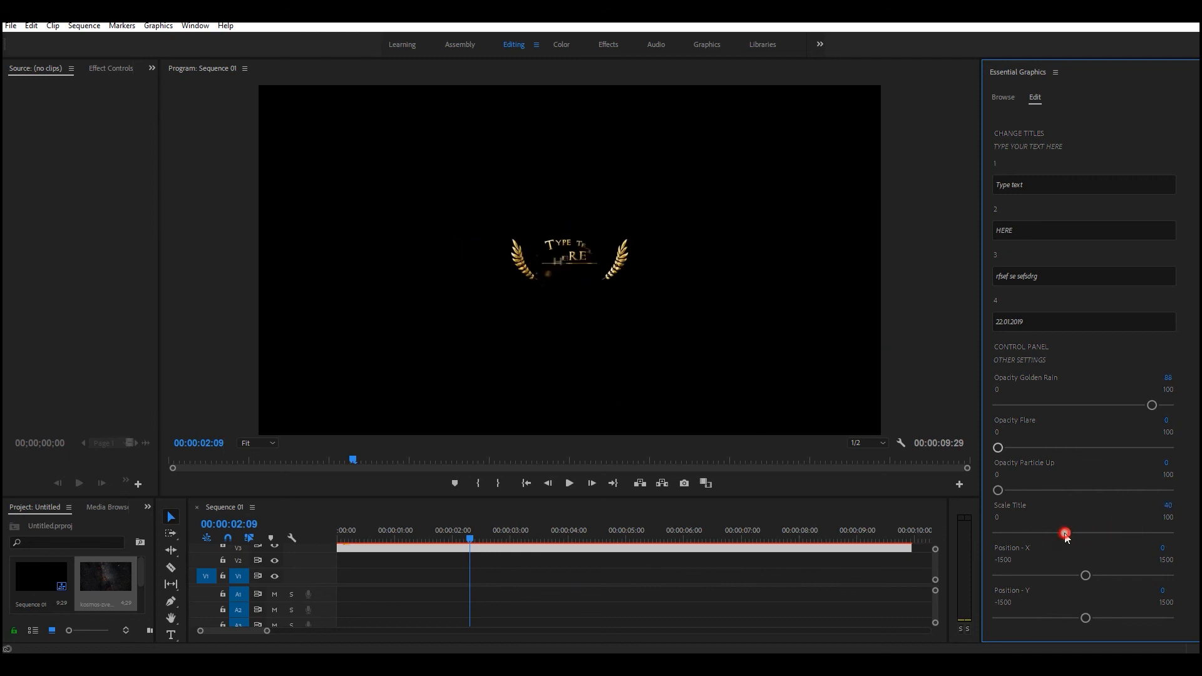
Move the title toward the frame's lower right by setting Position - X to about 993 and Position - Y to about 629.
drag(1085, 573, 1139, 575)
drag(1086, 618, 1086, 619)
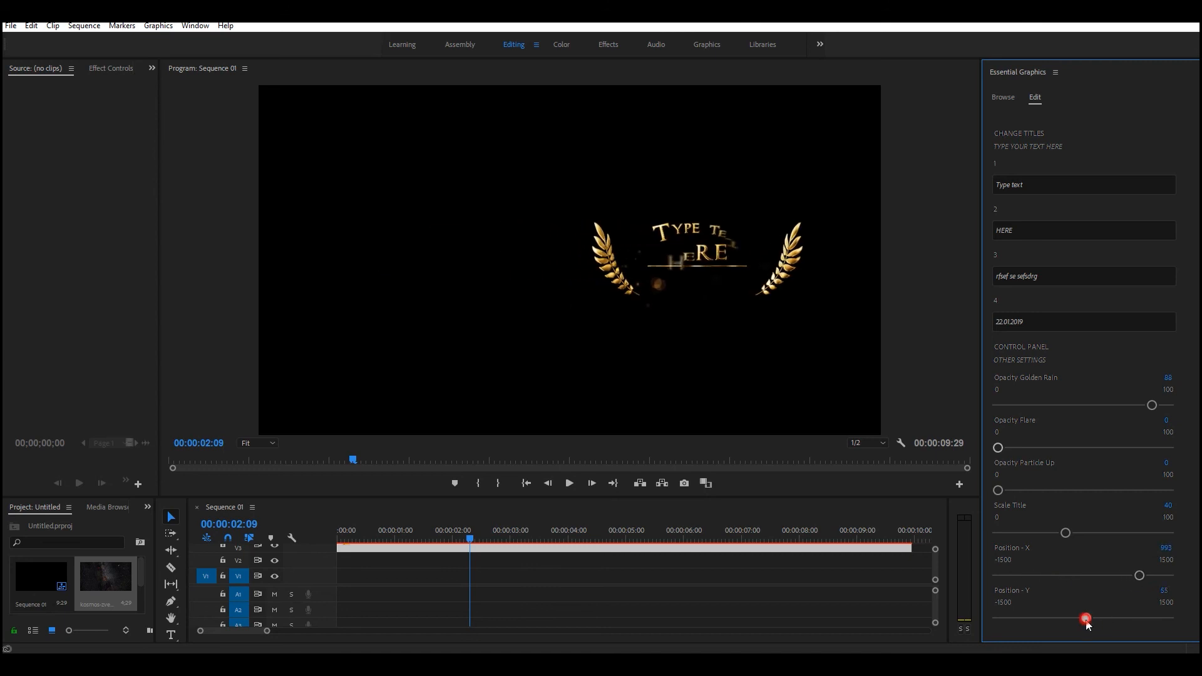
click(1129, 621)
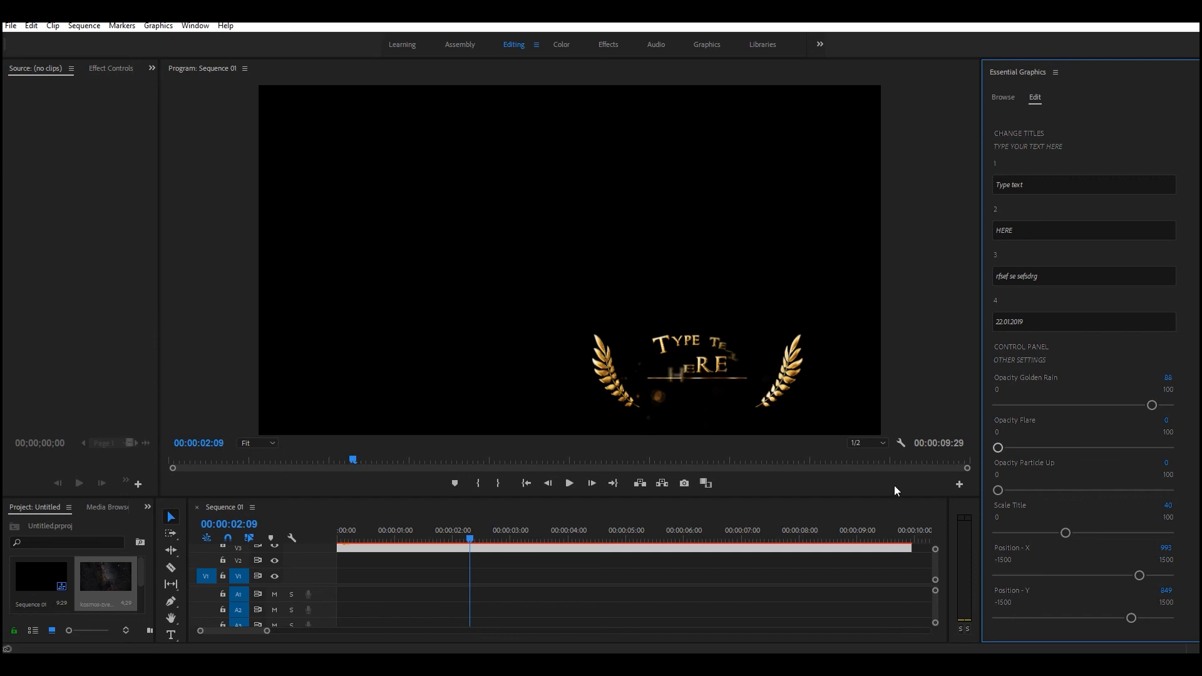
drag(1134, 620, 1118, 624)
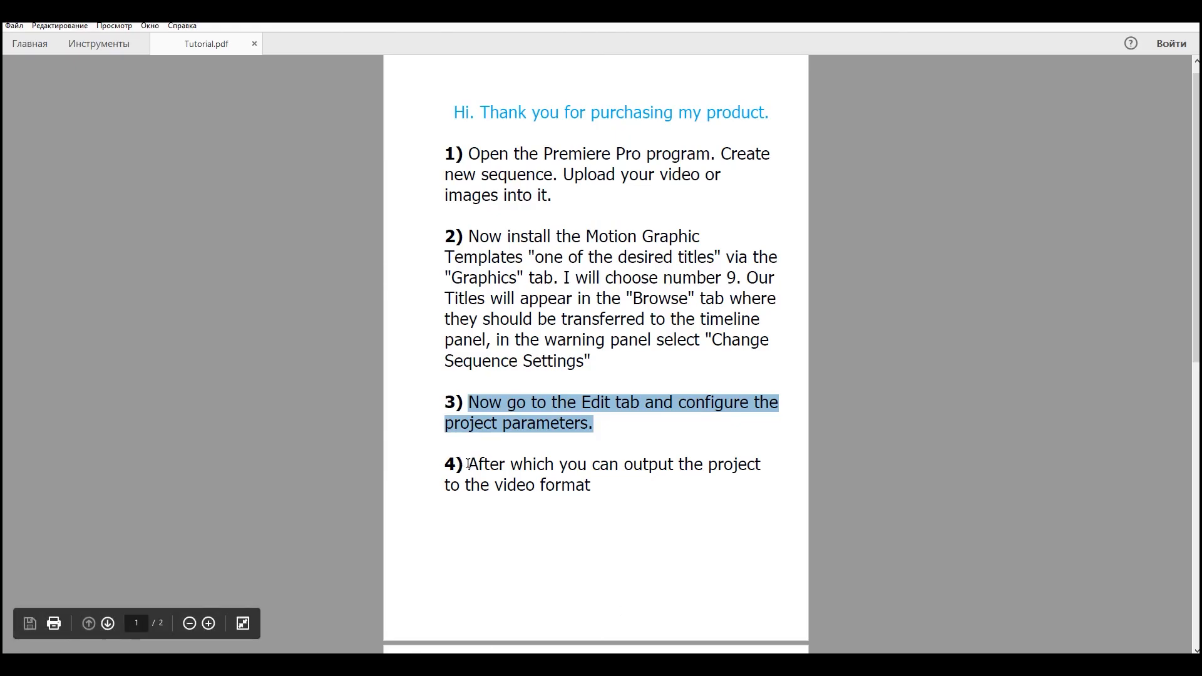
Switch to Tutorial.pdf and highlight the fourth instruction about outputting the project to the video format.
drag(468, 464, 604, 499)
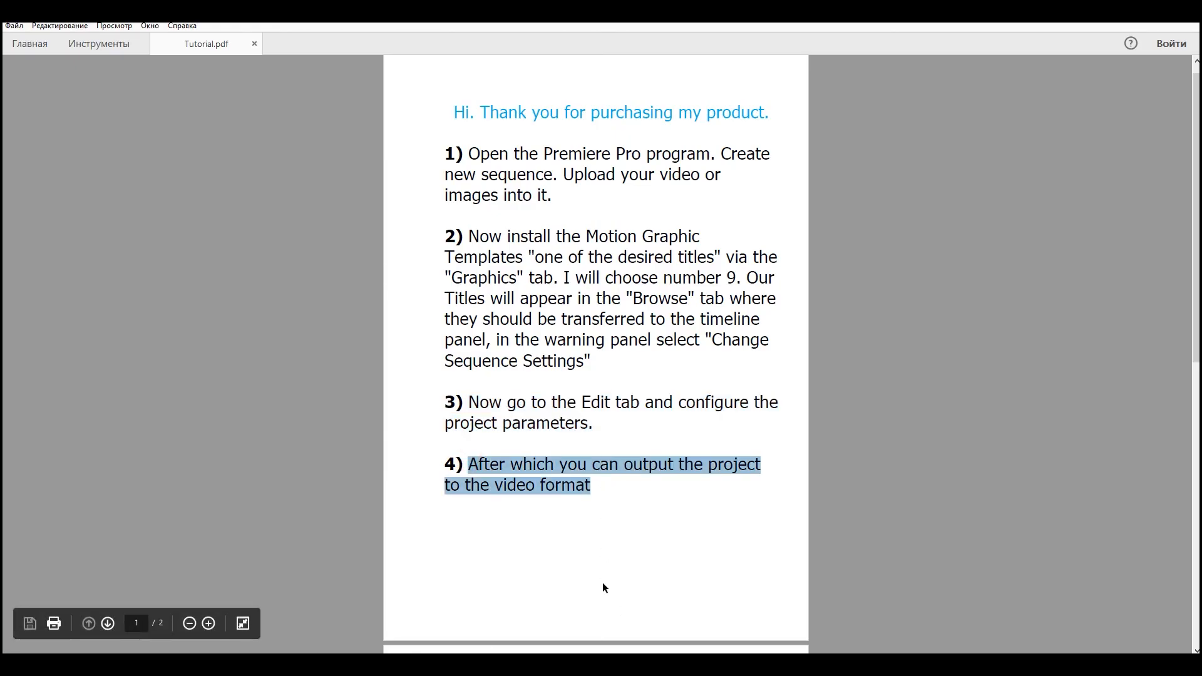